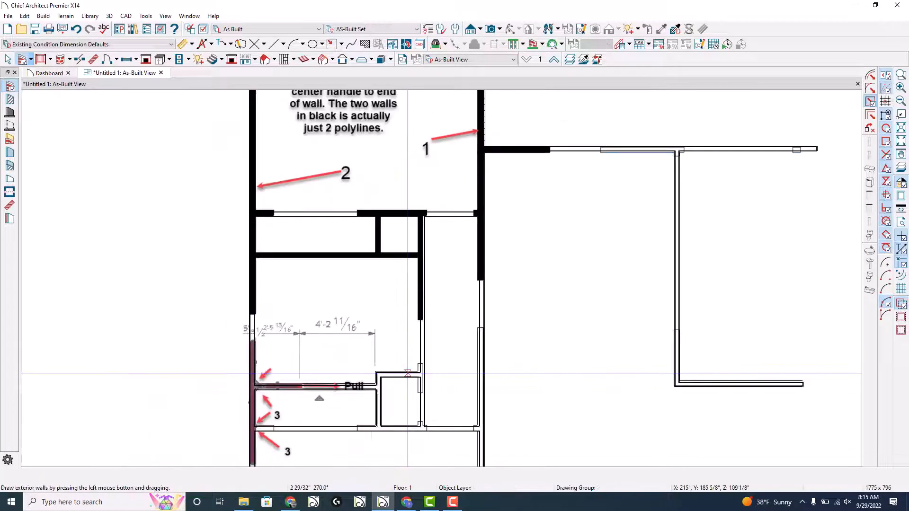
# Change the wall type of all the selected walls through their Wall Specification
pyautogui.click(8, 475)
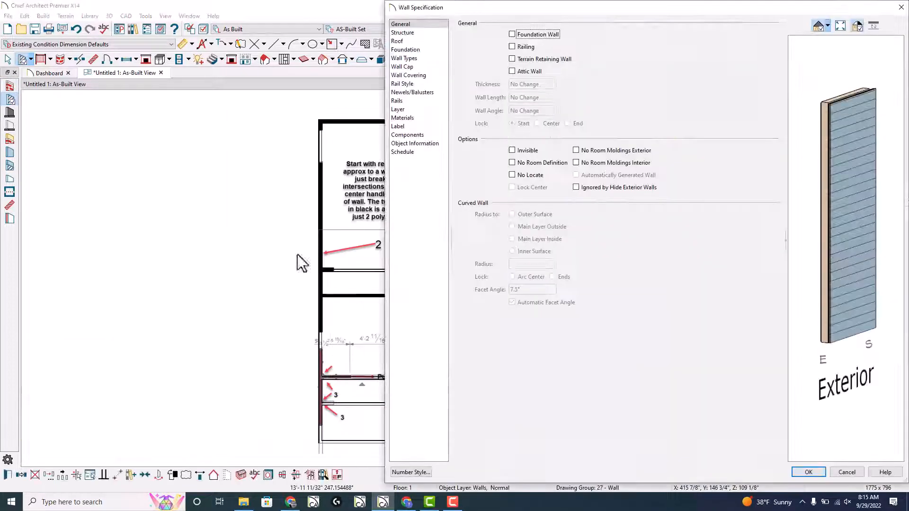
pyautogui.click(405, 58)
pyautogui.click(603, 36)
pyautogui.click(600, 224)
pyautogui.click(808, 472)
pyautogui.scroll(2, 367, 282)
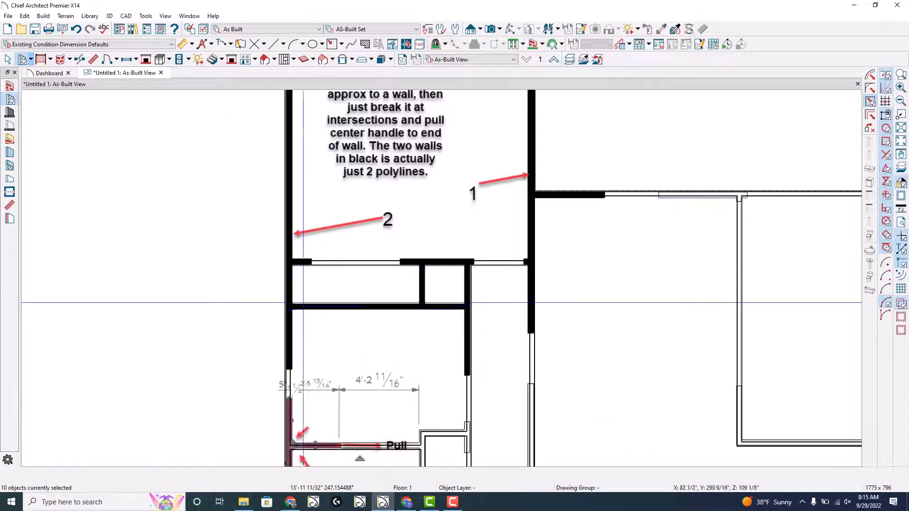
# Draw a rectangle of walls that encloses the wing on the east side of the plan
pyautogui.scroll(-2, 412, 272)
pyautogui.scroll(-1, 513, 396)
pyautogui.moveTo(492, 431)
pyautogui.mouseDown()
pyautogui.moveTo(669, 431)
pyautogui.moveTo(666, 246)
pyautogui.mouseUp()
pyautogui.moveTo(508, 269); pyautogui.dragTo(393, 270, button='middle')
# Place a hinged door in the upper room's west wall and a 72-inch-wide sliding door in its south wall
pyautogui.click(108, 59)
pyautogui.click(255, 176)
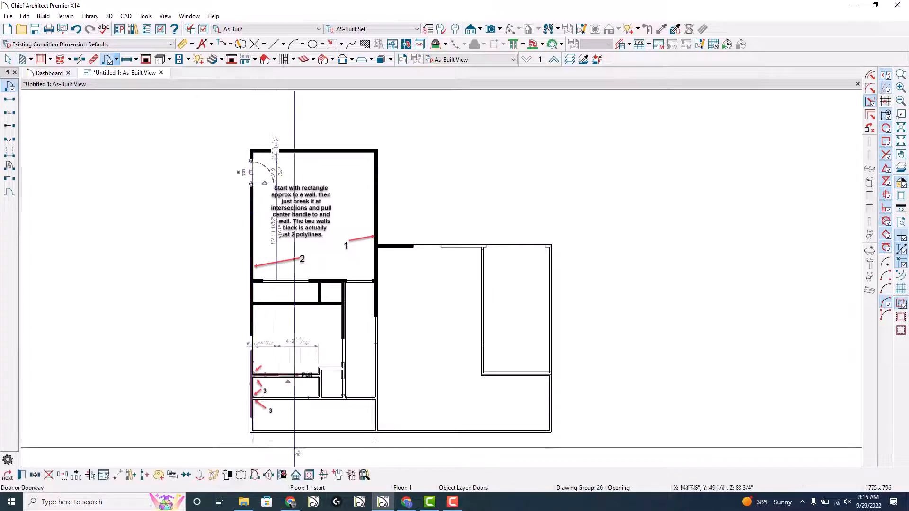
pyautogui.click(9, 113)
pyautogui.click(284, 281)
pyautogui.doubleClick(291, 281)
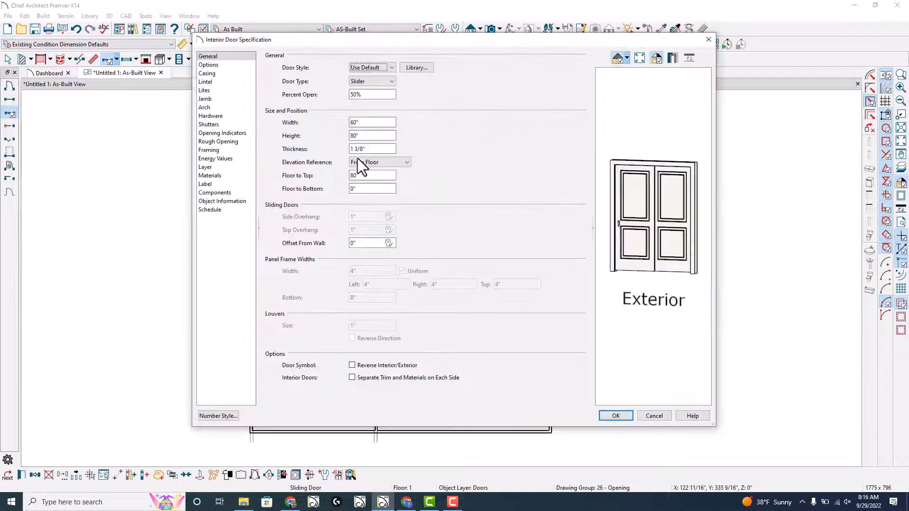
pyautogui.doubleClick(357, 122)
pyautogui.write('72')
pyautogui.press('Return')
# Place hinged doors in the openings around the hallway and a window in the west wall of the middle room
pyautogui.click(9, 86)
pyautogui.click(359, 283)
pyautogui.scroll(1, 254, 452)
pyautogui.click(255, 475)
pyautogui.click(348, 344)
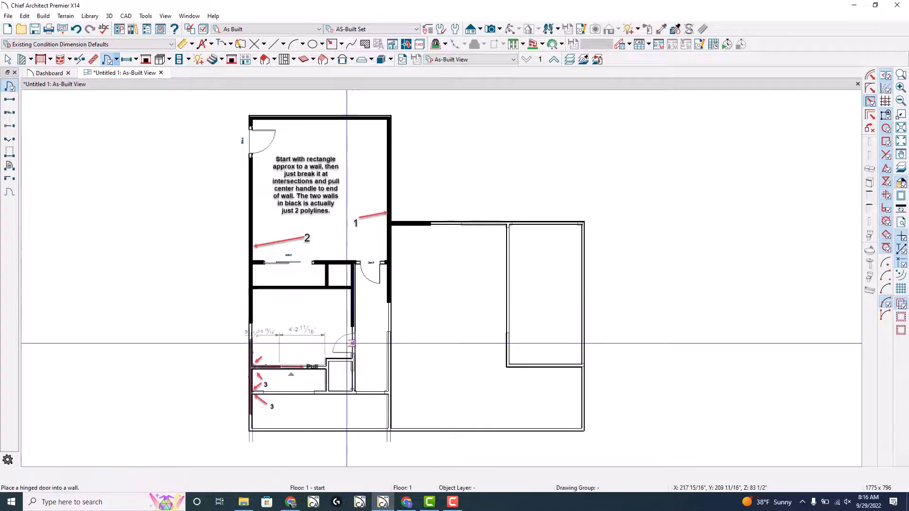
pyautogui.click(360, 381)
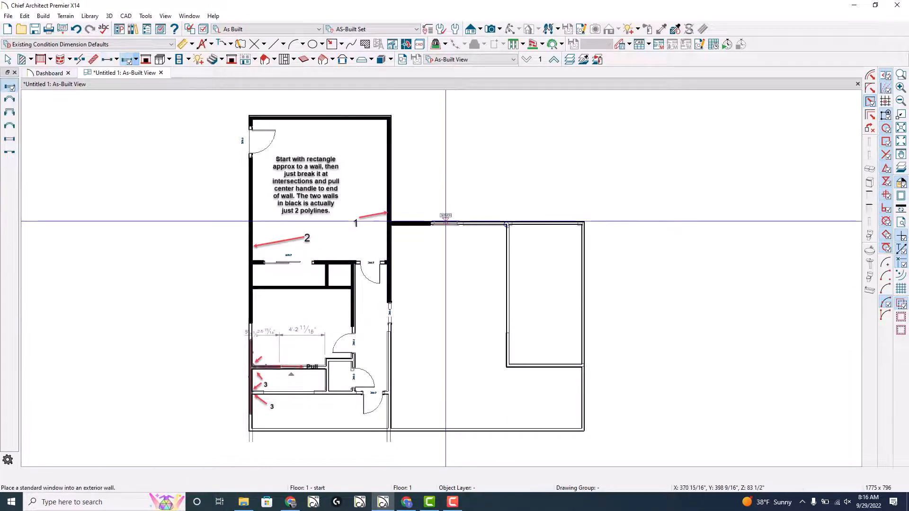
pyautogui.click(251, 331)
pyautogui.hotkey('shift', 'd')
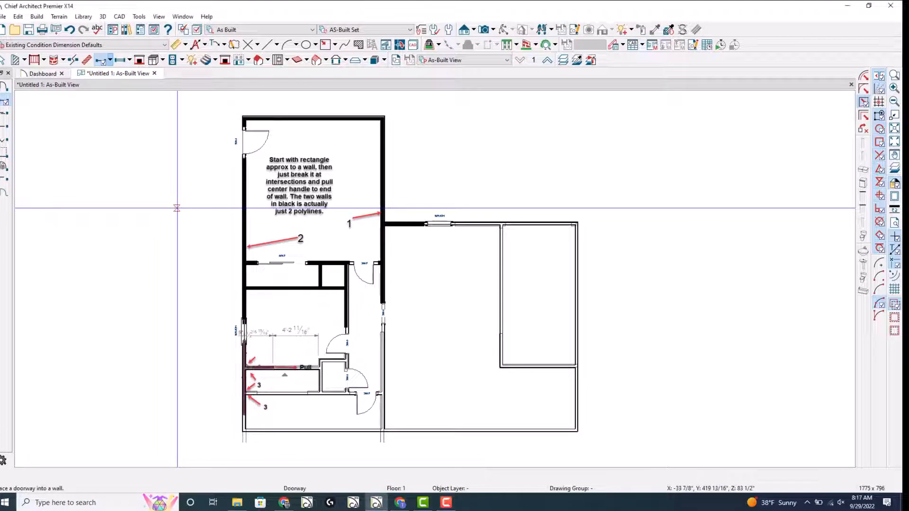
# Move the reference floor plan picture west of the drawn walls so the two sit side by side
pyautogui.press('space')
pyautogui.click(183, 234)
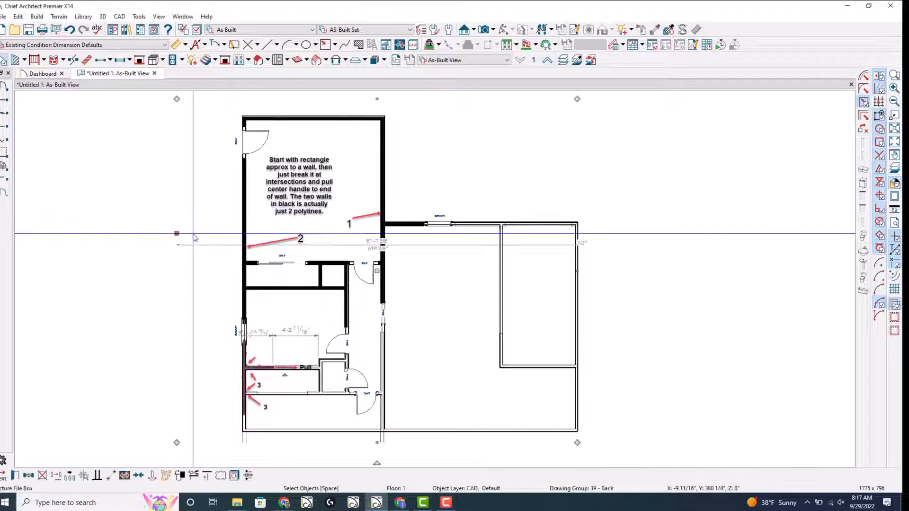
pyautogui.moveTo(377, 271); pyautogui.dragTo(34, 280)
pyautogui.scroll(-1, 440, 257)
pyautogui.scroll(-3, 258, 264)
pyautogui.scroll(1, 177, 272)
pyautogui.moveTo(176, 272); pyautogui.dragTo(316, 276, button='middle')
pyautogui.scroll(1, 278, 276)
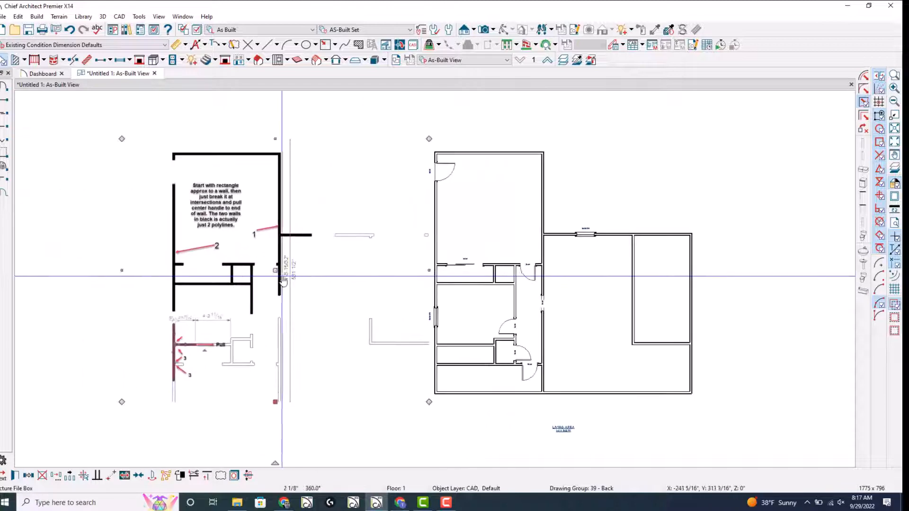
pyautogui.moveTo(278, 276); pyautogui.dragTo(236, 276)
pyautogui.click(416, 270)
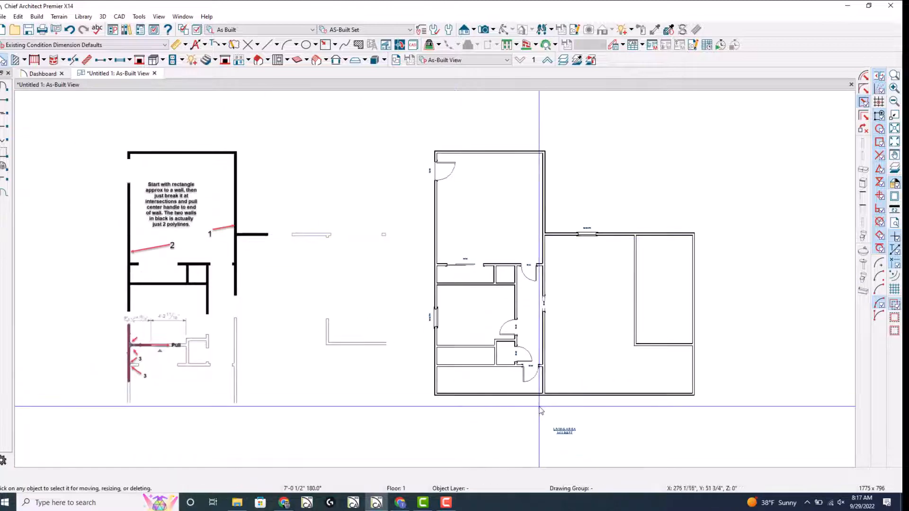
# Move the plan's south exterior wall about 9'-9" outward to enlarge the lower rooms
pyautogui.click(506, 395)
pyautogui.moveTo(505, 395); pyautogui.dragTo(509, 453)
pyautogui.press('Escape')
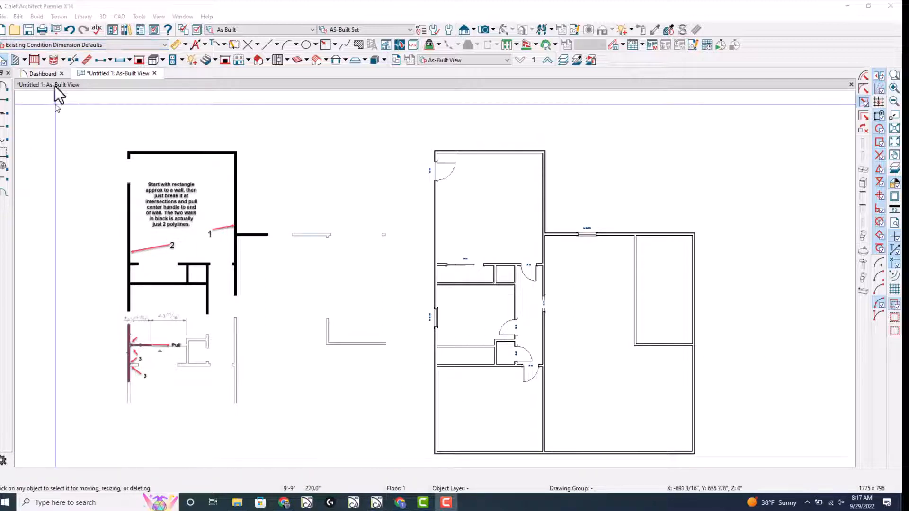
# Add wall hatching to the upper room's west, north and east walls, turning on display of the "Walls, Hatching" layer
pyautogui.click(85, 61)
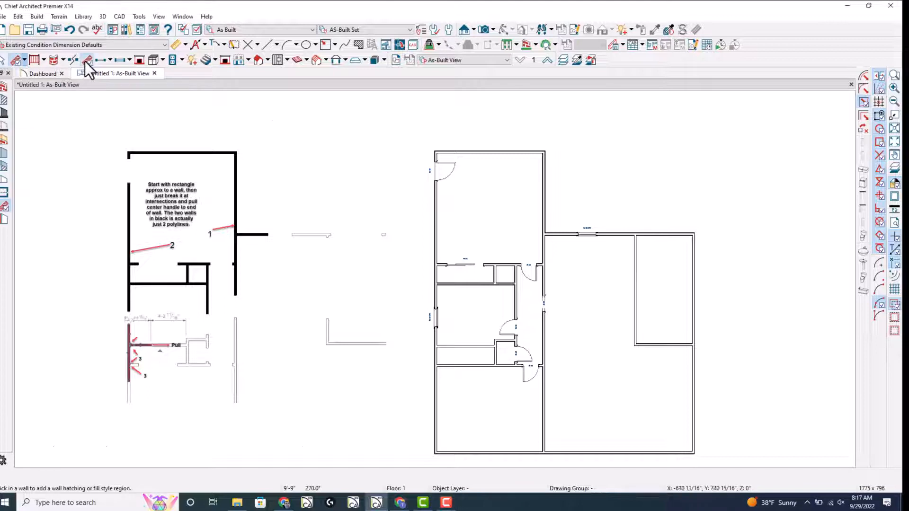
pyautogui.click(436, 217)
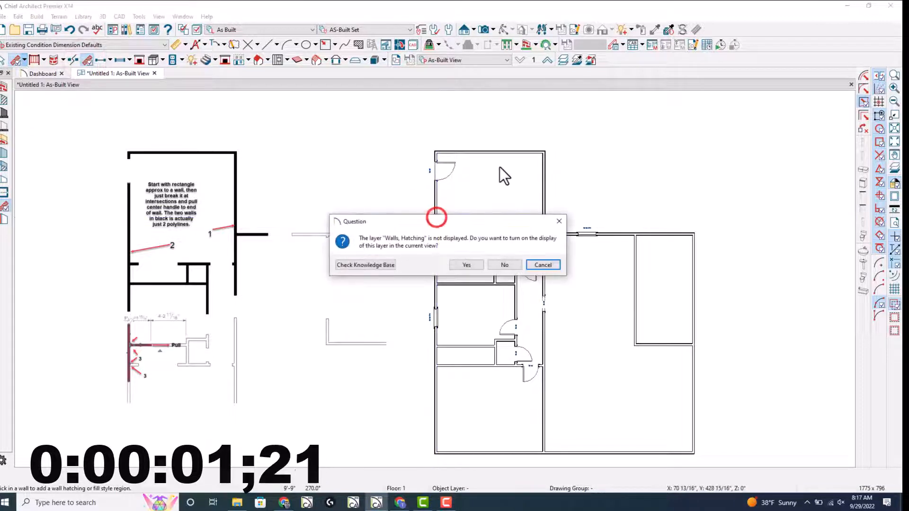
pyautogui.click(467, 265)
pyautogui.click(488, 152)
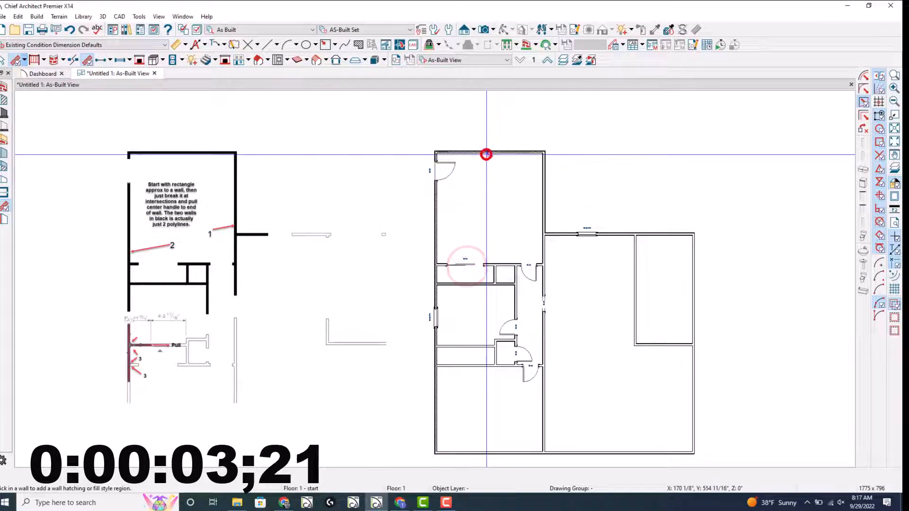
pyautogui.click(544, 182)
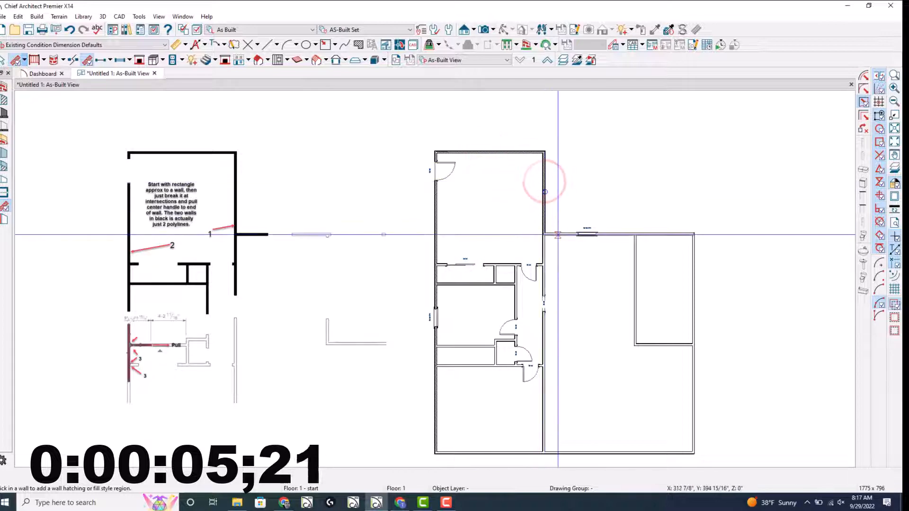
# Hatch the east wing's north wall and the wall between hallway and wing, resizing the hatch regions to end at the openings
pyautogui.click(555, 234)
pyautogui.click(555, 234)
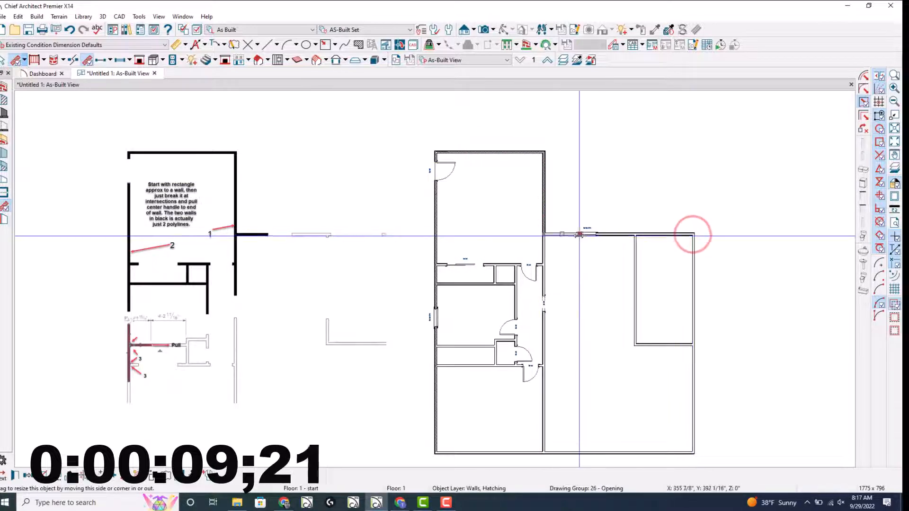
pyautogui.click(546, 275)
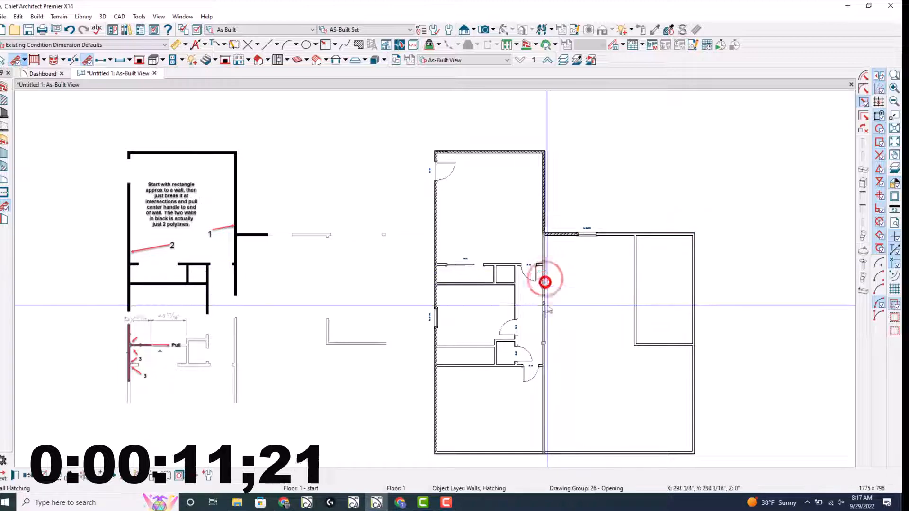
pyautogui.click(543, 451)
pyautogui.moveTo(542, 351); pyautogui.dragTo(543, 297)
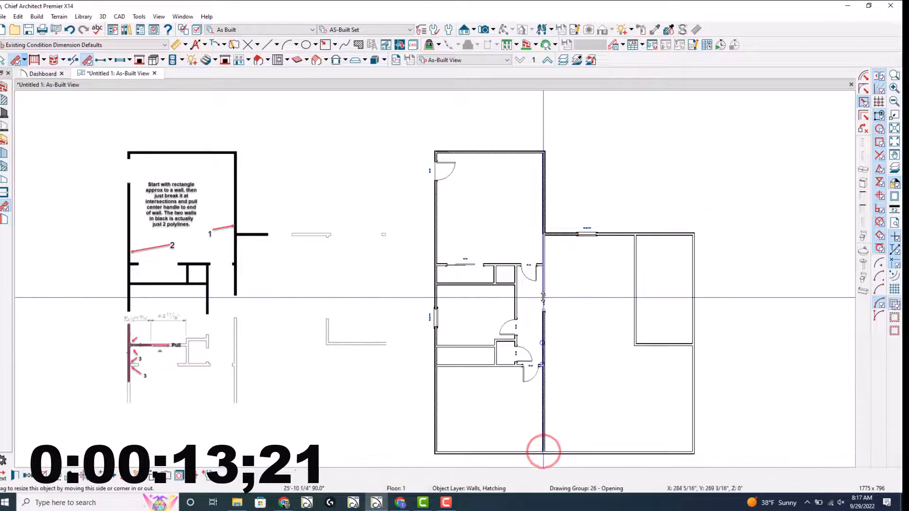
# Hatch the upper closet walls and the hallway's west wall, shortening the hallway hatch to the middle room's door
pyautogui.click(516, 297)
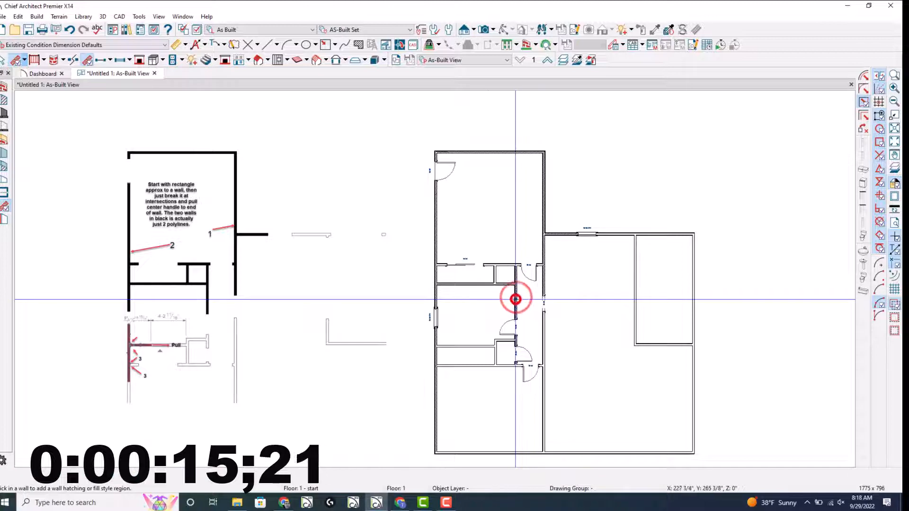
pyautogui.click(502, 266)
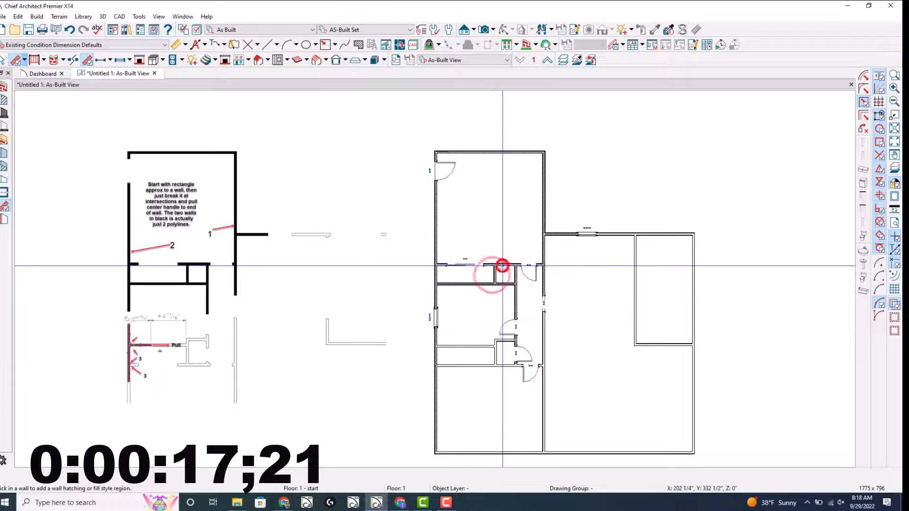
pyautogui.click(516, 305)
pyautogui.click(517, 367)
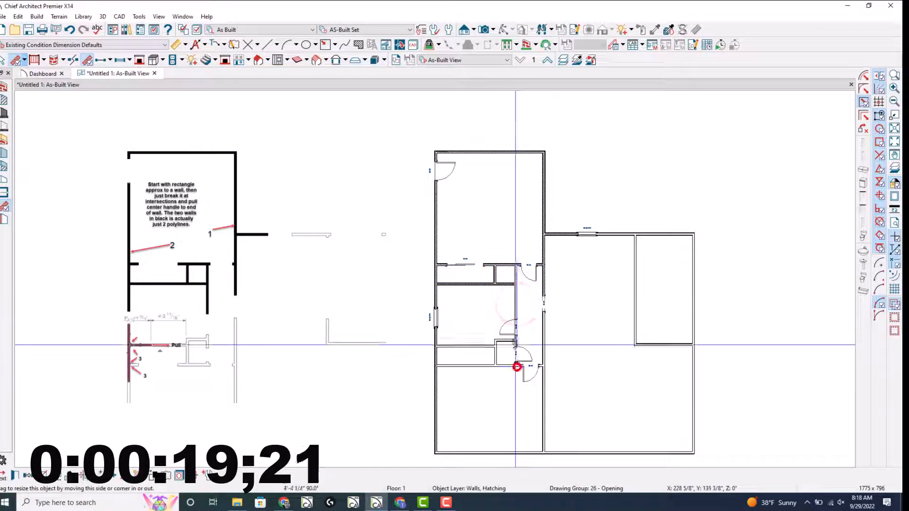
pyautogui.moveTo(517, 367); pyautogui.dragTo(519, 319)
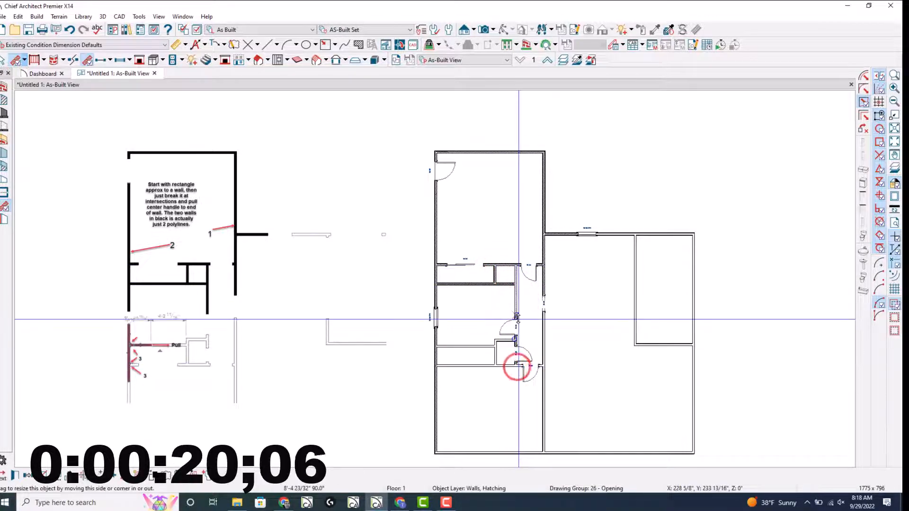
# Hatch the middle room's south wall and shorten the hatch to cover only its western part
pyautogui.click(457, 348)
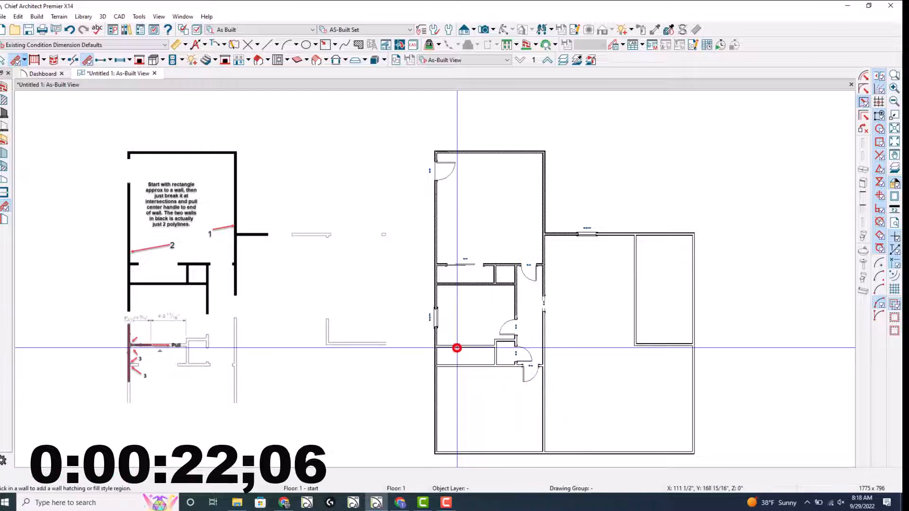
pyautogui.click(486, 348)
pyautogui.moveTo(495, 347); pyautogui.dragTo(463, 344)
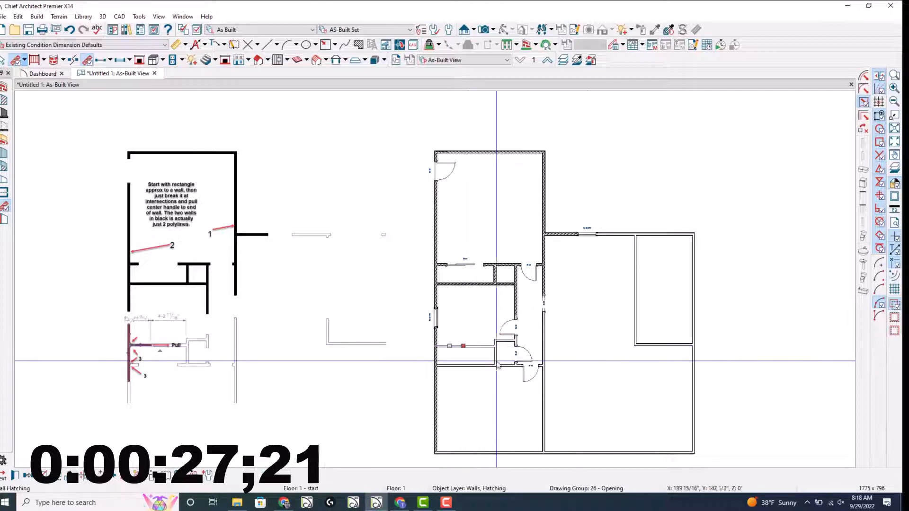
# Select all the wall hatching in the plan and set its fill pattern to Solid
pyautogui.moveTo(624, 388)
pyautogui.mouseDown()
pyautogui.moveTo(396, 138)
pyautogui.moveTo(622, 385)
pyautogui.mouseUp()
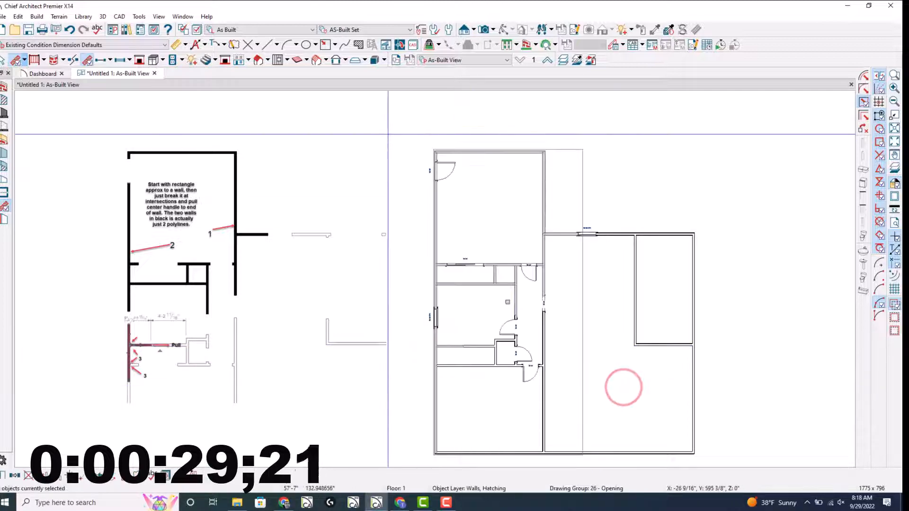
pyautogui.click(463, 172)
pyautogui.click(574, 176)
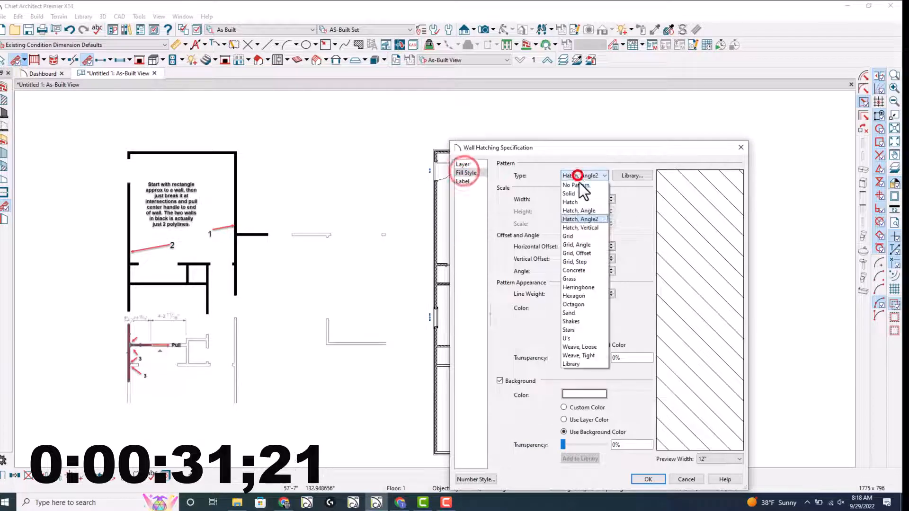
pyautogui.click(580, 192)
pyautogui.press('Return')
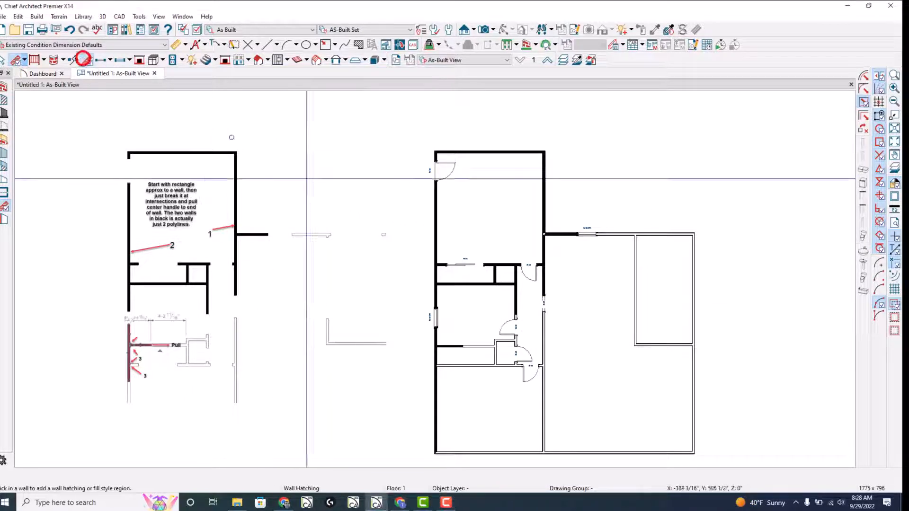
# Delete all the wall hatching from the plan
pyautogui.moveTo(620, 369); pyautogui.dragTo(349, 119)
pyautogui.press('Escape')
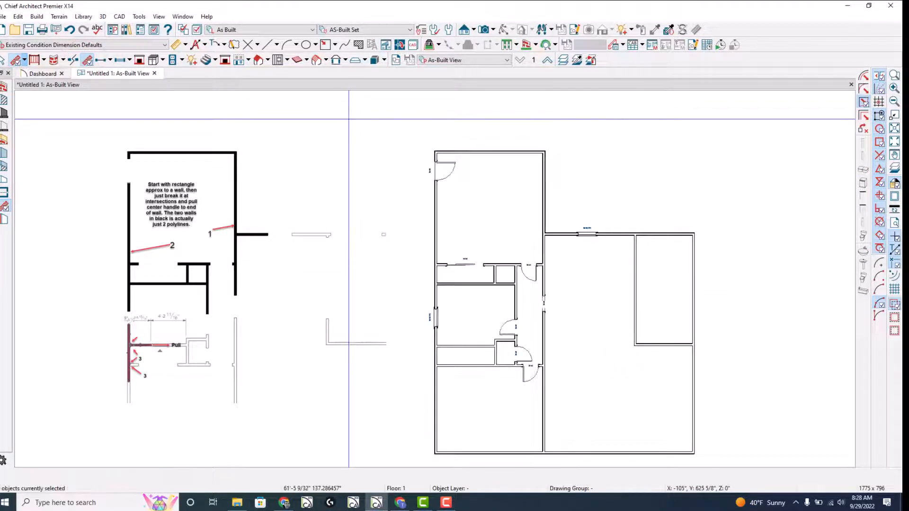
# Activate Rectangular Polyline and set the current CAD layer to "Walls, Hatching"
pyautogui.click(323, 45)
pyautogui.click(412, 45)
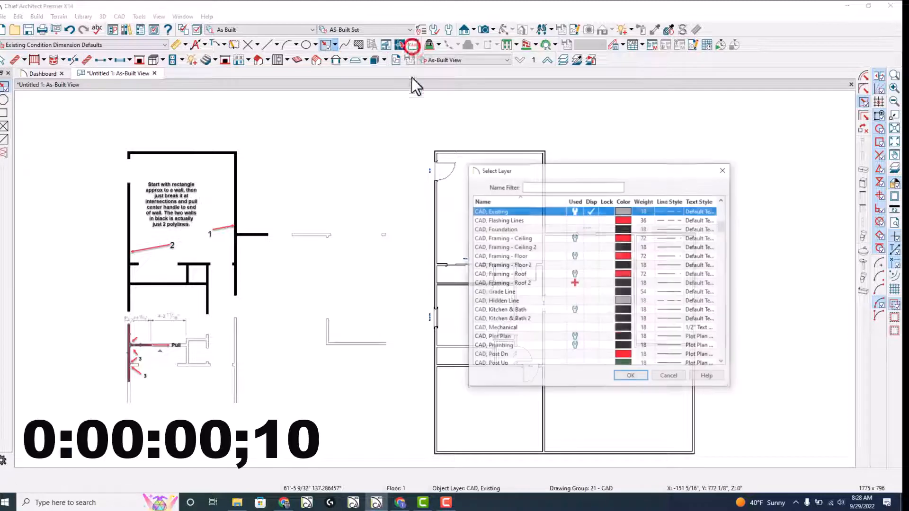
pyautogui.scroll(-20, 542, 311)
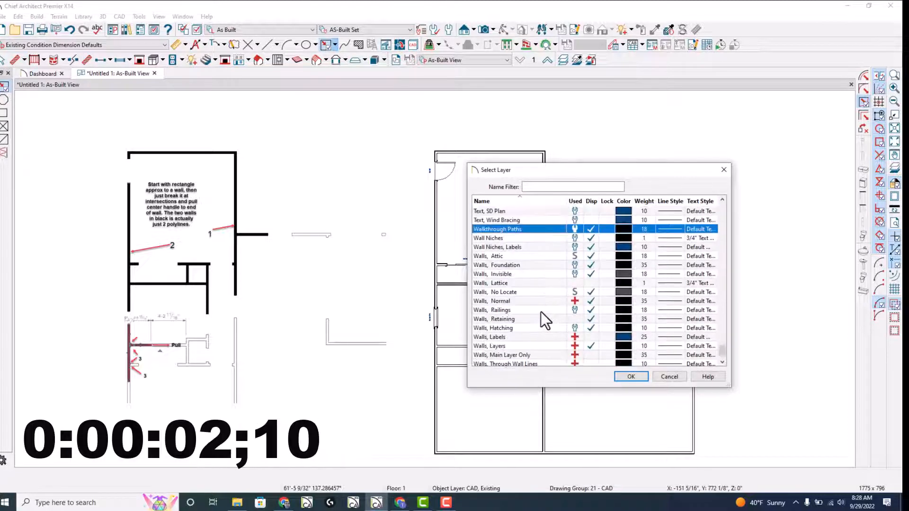
pyautogui.click(539, 310)
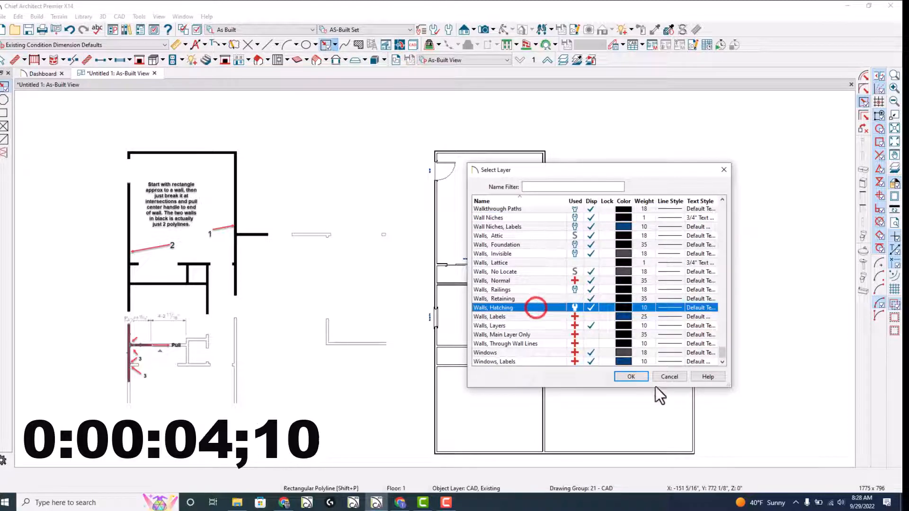
pyautogui.click(630, 377)
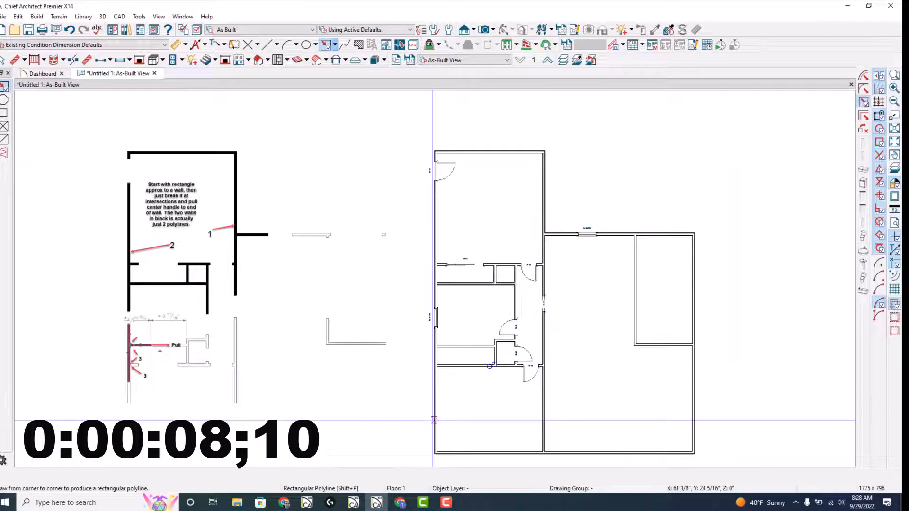
# Draw a thin rectangular polyline about 14'-6" long over the west wall below the window and break its inner edge at the closet wall
pyautogui.scroll(3, 434, 420)
pyautogui.scroll(-1, 437, 416)
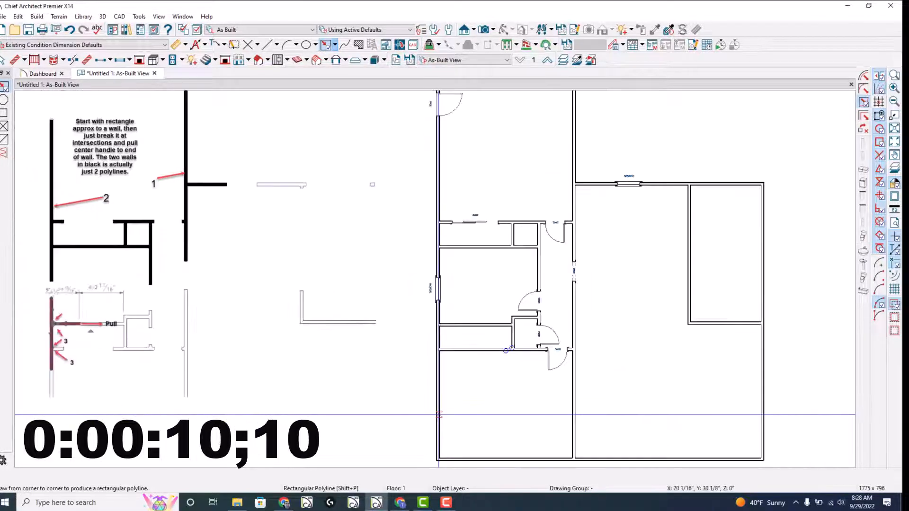
pyautogui.moveTo(437, 411); pyautogui.dragTo(440, 306)
pyautogui.scroll(3, 441, 312)
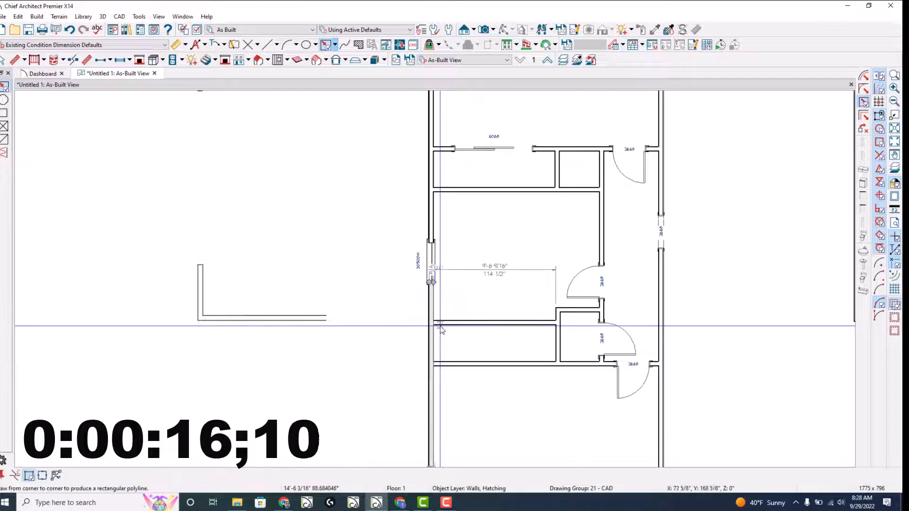
pyautogui.click(432, 321)
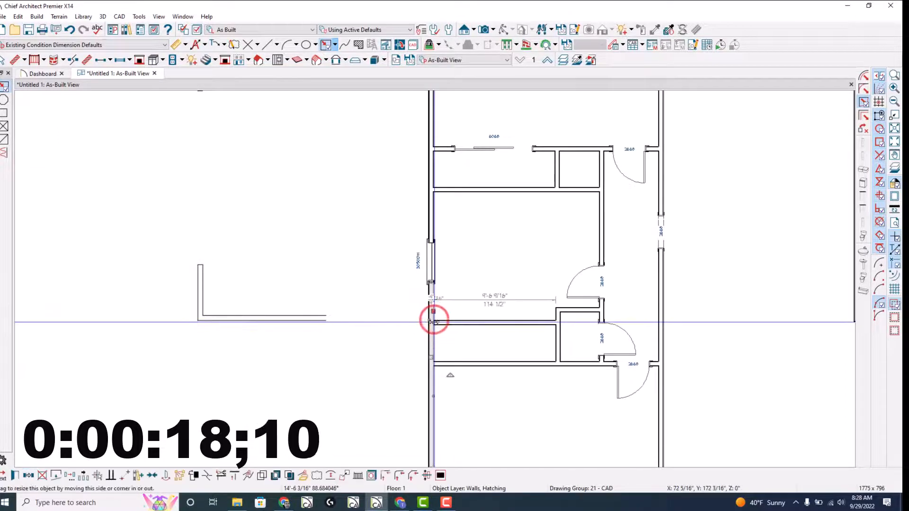
# Finish breaking the west wall polyline's inner edge at the closet wall and pull the new segment about 9'-6" along that wall
pyautogui.click(433, 322)
pyautogui.scroll(-2, 591, 329)
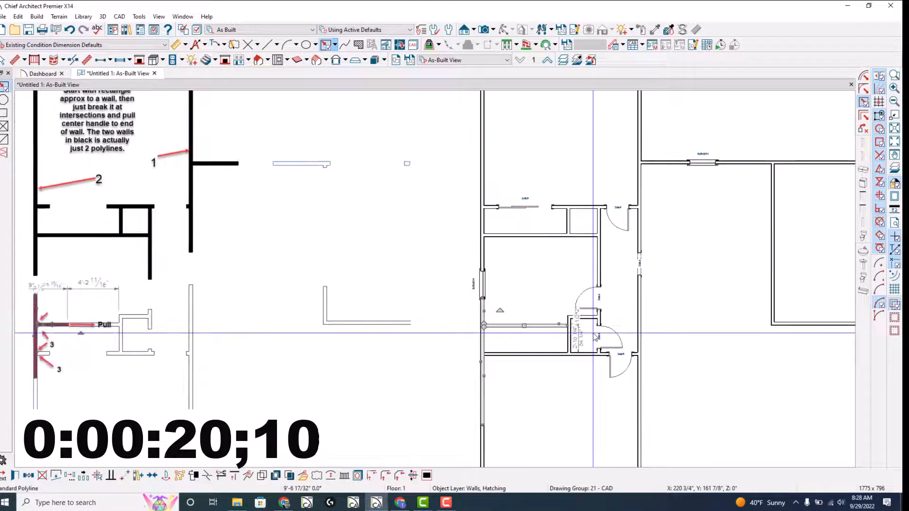
pyautogui.click(486, 264)
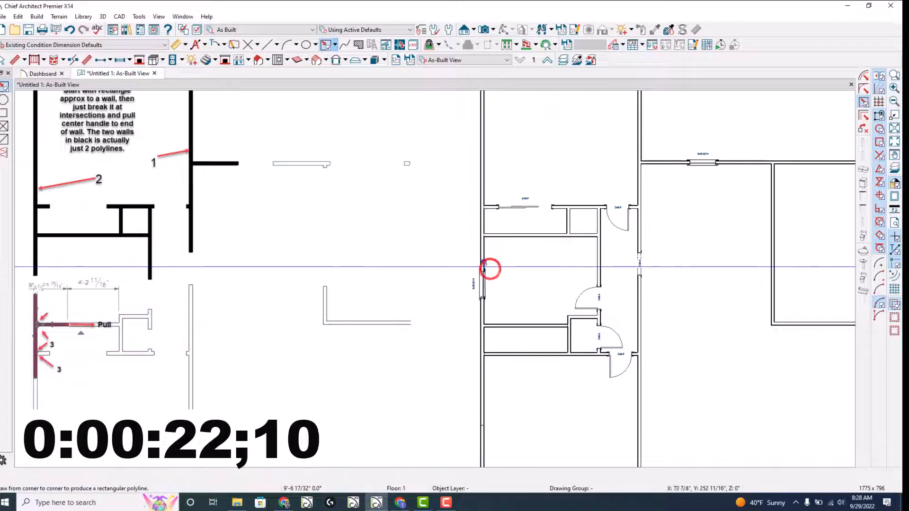
# Draw a thin rectangular polyline about 21'-3" long over the west wall between the 3050DH window and the 3068 door
pyautogui.scroll(-1, 485, 272)
pyautogui.scroll(-1, 484, 271)
pyautogui.moveTo(484, 270); pyautogui.dragTo(484, 116)
pyautogui.scroll(-1, 485, 116)
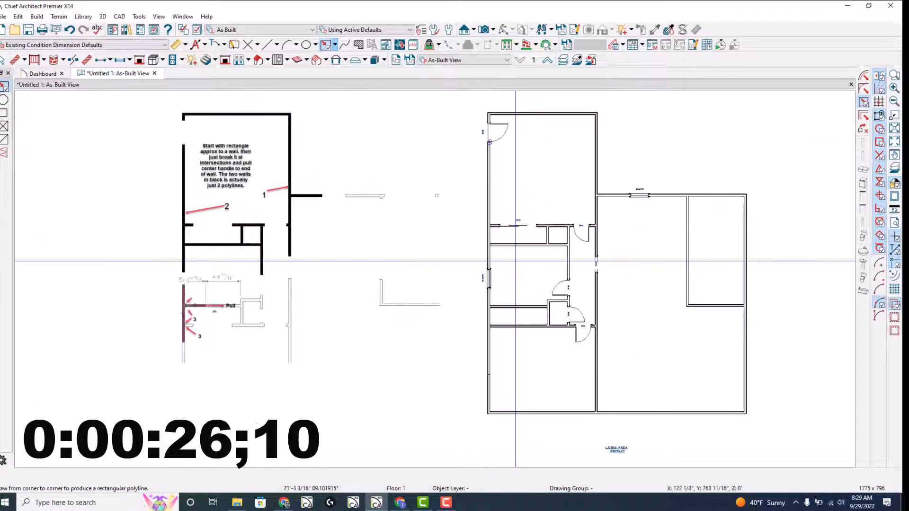
# Draw a rectangular polyline about 1'-6" long over the wall stub above the 3068 door and break its inner edge at the north wall
pyautogui.scroll(2, 500, 114)
pyautogui.moveTo(479, 124); pyautogui.dragTo(483, 113)
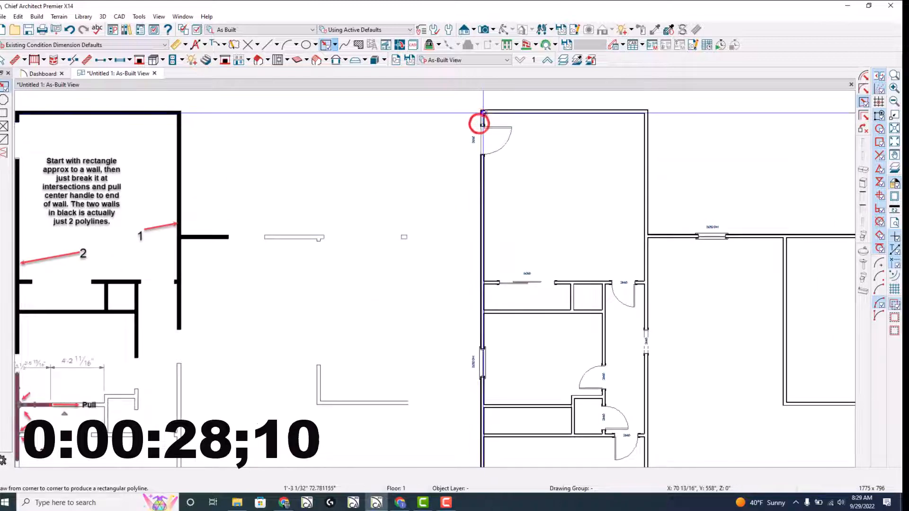
pyautogui.scroll(2, 484, 110)
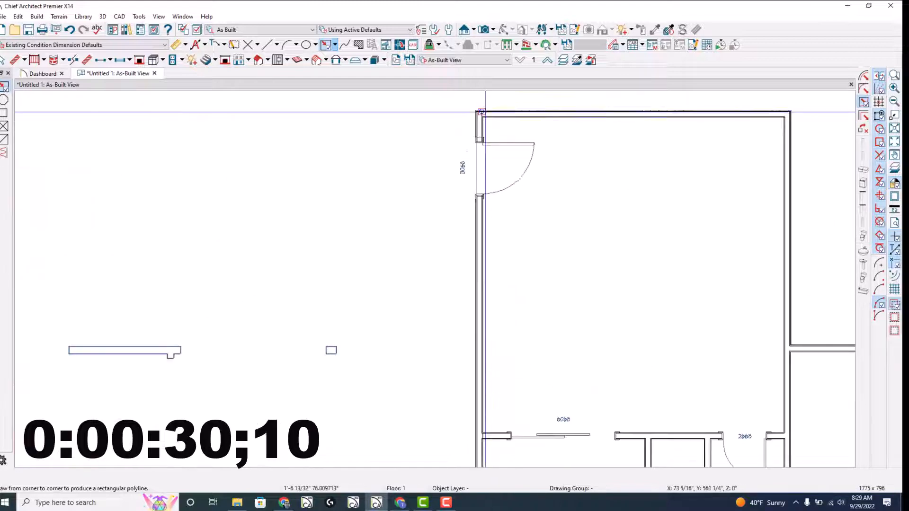
pyautogui.click(484, 110)
pyautogui.scroll(2, 484, 110)
pyautogui.moveTo(483, 111); pyautogui.dragTo(484, 107)
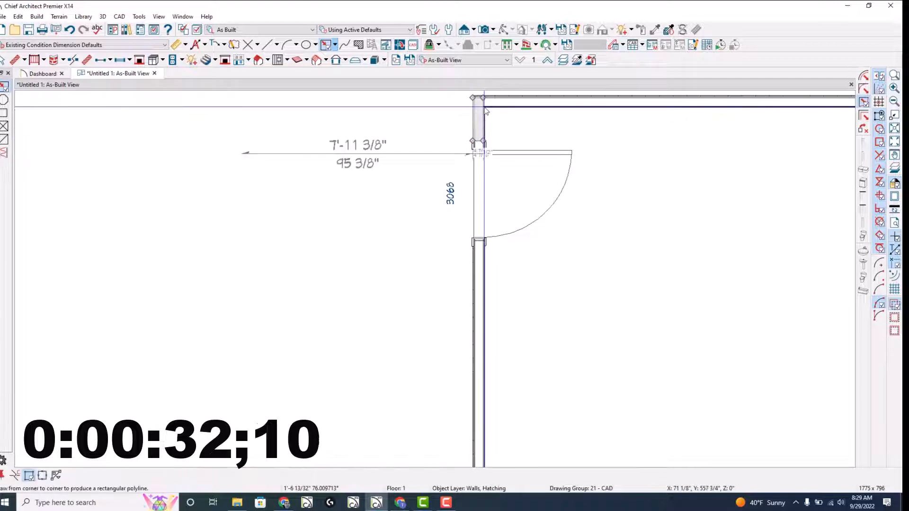
pyautogui.click(484, 106)
# Pull the corner polyline along the north wall, break it at the northeast corner, and extend it about 23'-8" down the east wall to the opening
pyautogui.scroll(-3, 483, 106)
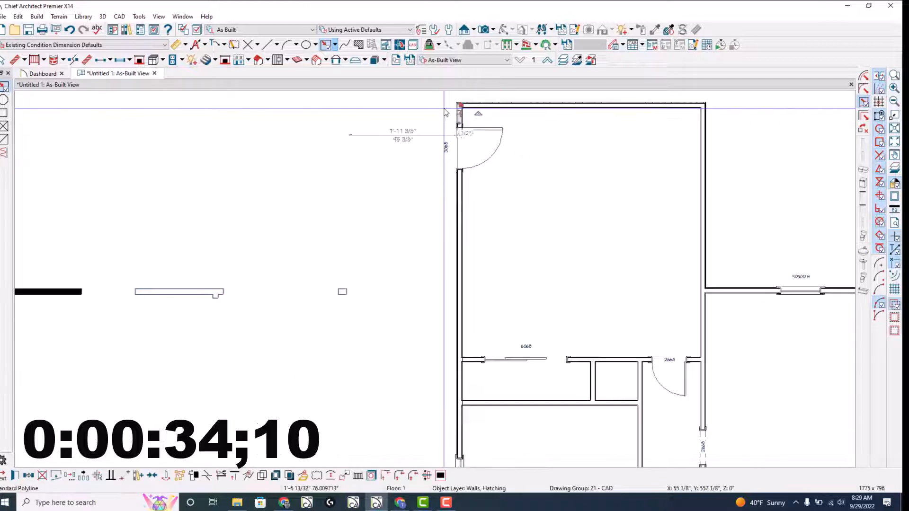
pyautogui.moveTo(458, 105)
pyautogui.mouseDown()
pyautogui.moveTo(703, 108)
pyautogui.moveTo(705, 428)
pyautogui.mouseUp()
pyautogui.click(701, 108)
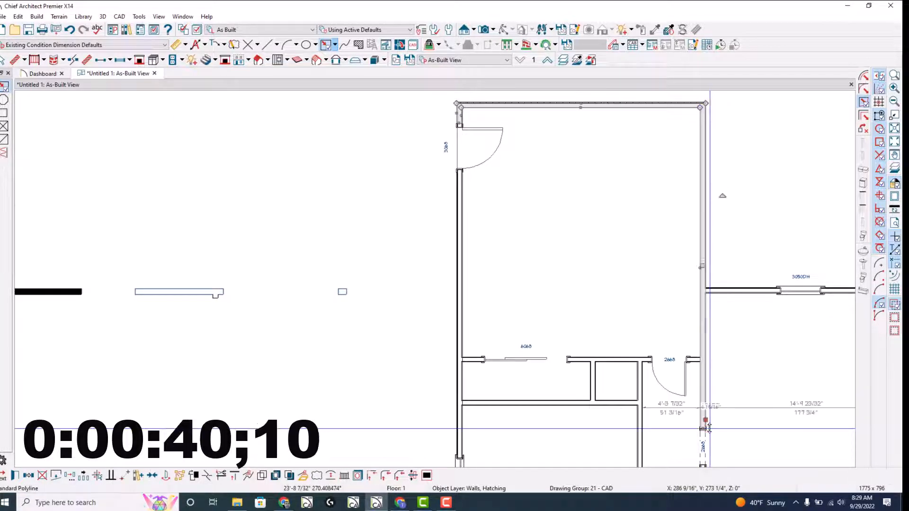
pyautogui.scroll(-3, 549, 262)
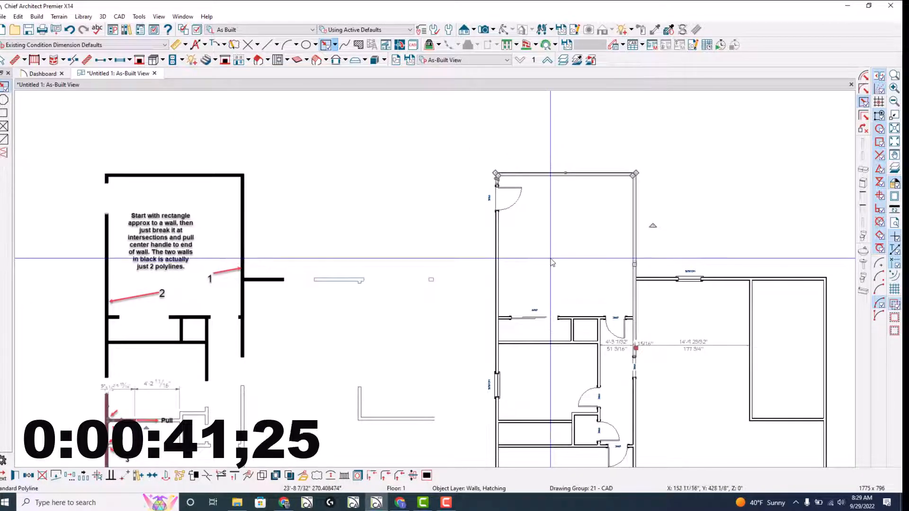
# Break the east wall polyline's outer edge at the adjoining exterior wall and pull the segment about 5'-4" to the 3050DH window
pyautogui.click(683, 273)
pyautogui.scroll(3, 636, 284)
pyautogui.moveTo(636, 279); pyautogui.dragTo(699, 273)
pyautogui.click(634, 297)
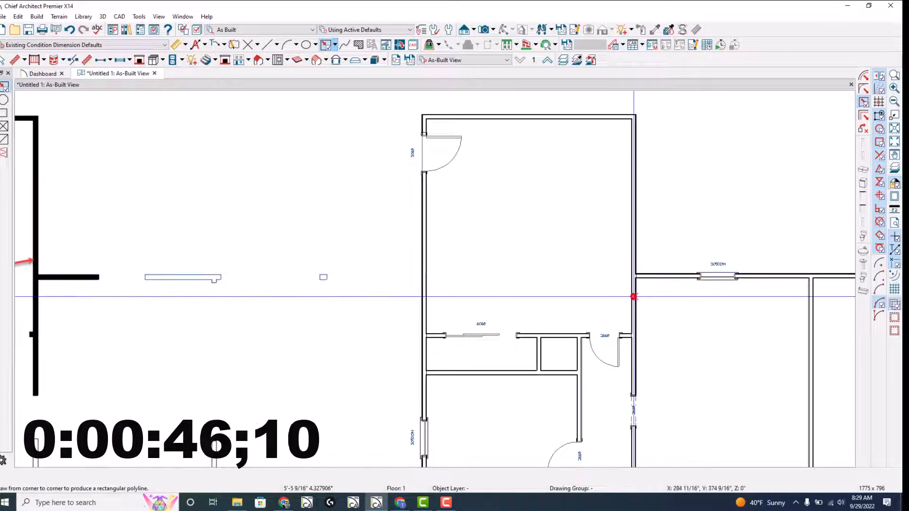
pyautogui.click(637, 279)
pyautogui.moveTo(637, 279); pyautogui.dragTo(636, 275)
pyautogui.moveTo(698, 276); pyautogui.dragTo(699, 275)
pyautogui.scroll(-2, 715, 228)
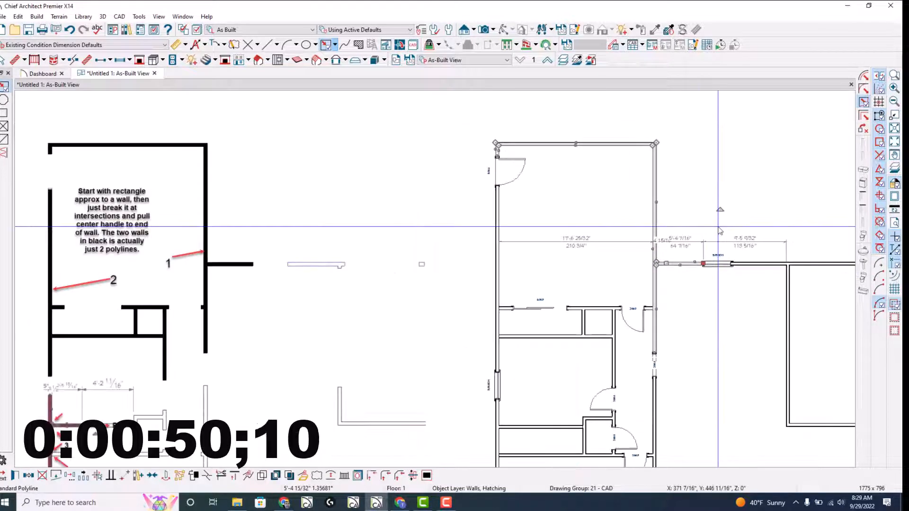
# Break the upper west wall polyline at the closet front wall and pull the segment about 1'-7" to the 6068 sliding door
pyautogui.click(609, 274)
pyautogui.scroll(1, 530, 306)
pyautogui.scroll(1, 529, 306)
pyautogui.click(475, 314)
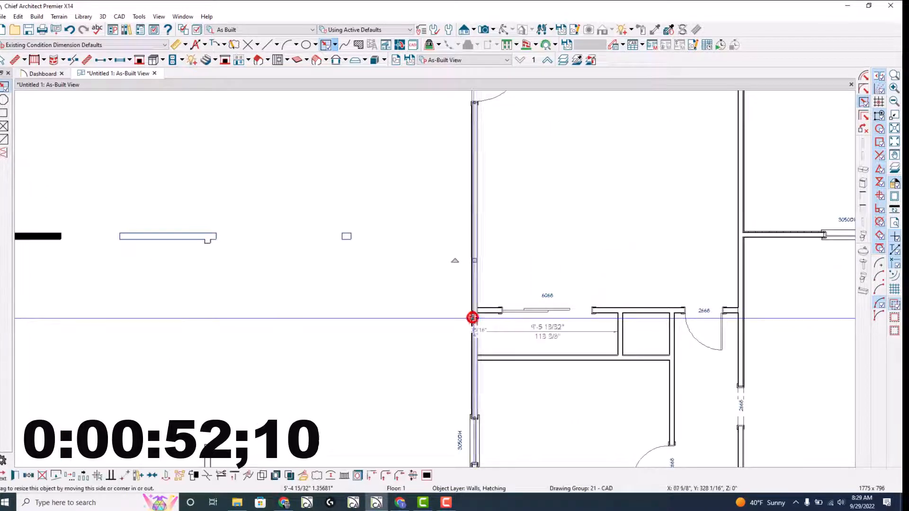
pyautogui.scroll(1, 476, 314)
pyautogui.click(479, 315)
pyautogui.moveTo(477, 303); pyautogui.dragTo(512, 309)
# Draw a rectangular polyline about 6'-1" long over the wall between the 6068 sliding door and the 2668 door
pyautogui.press('Delete')
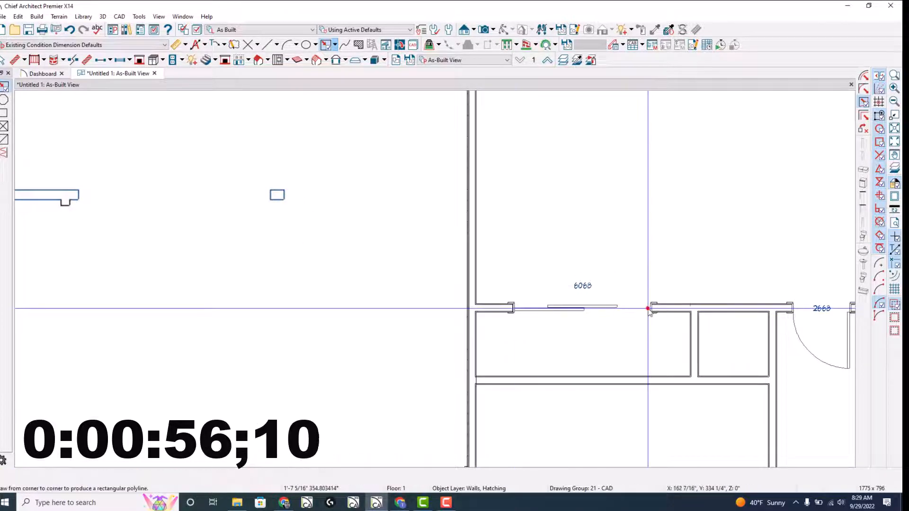
pyautogui.moveTo(654, 309); pyautogui.dragTo(792, 304)
pyautogui.scroll(-2, 631, 297)
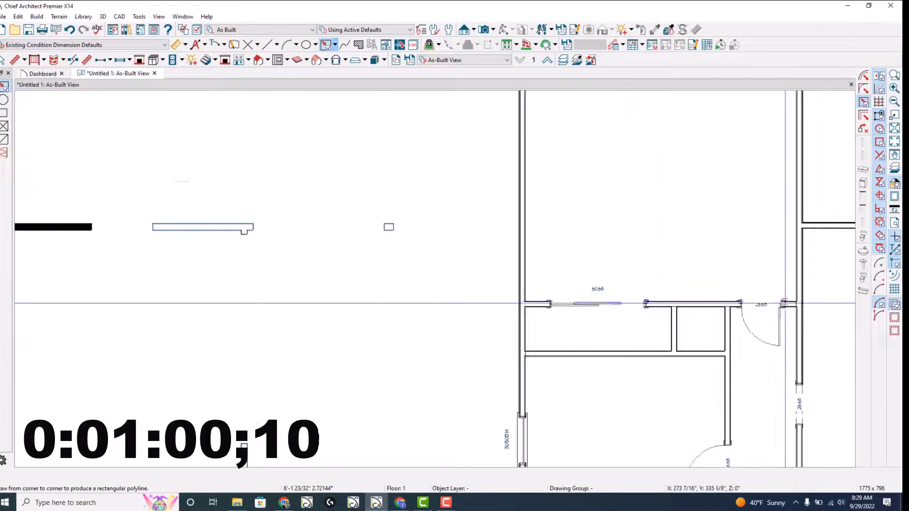
# Break the east wall polyline's inner edge at the short wall stub and pull the segment about 12" to the 2668 door
pyautogui.scroll(2, 781, 302)
pyautogui.click(807, 308)
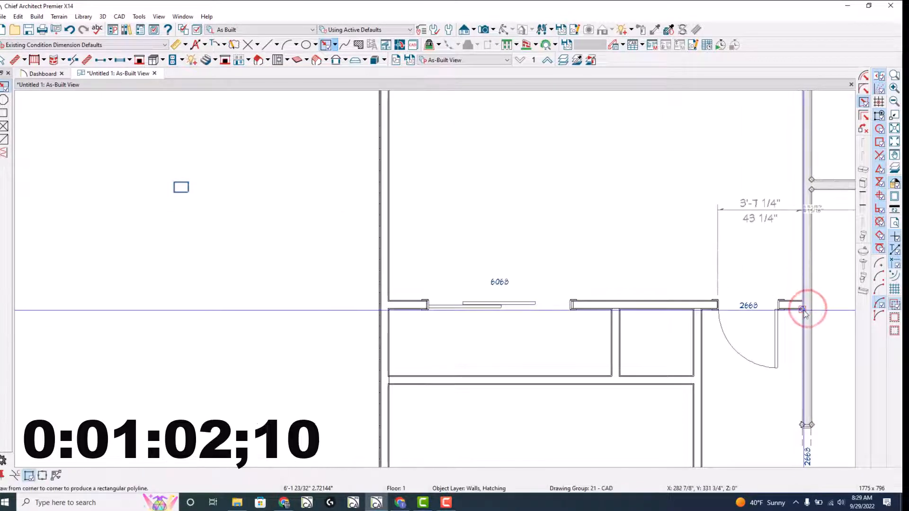
pyautogui.click(804, 309)
pyautogui.click(803, 301)
pyautogui.moveTo(803, 303); pyautogui.dragTo(780, 306)
pyautogui.scroll(-2, 737, 268)
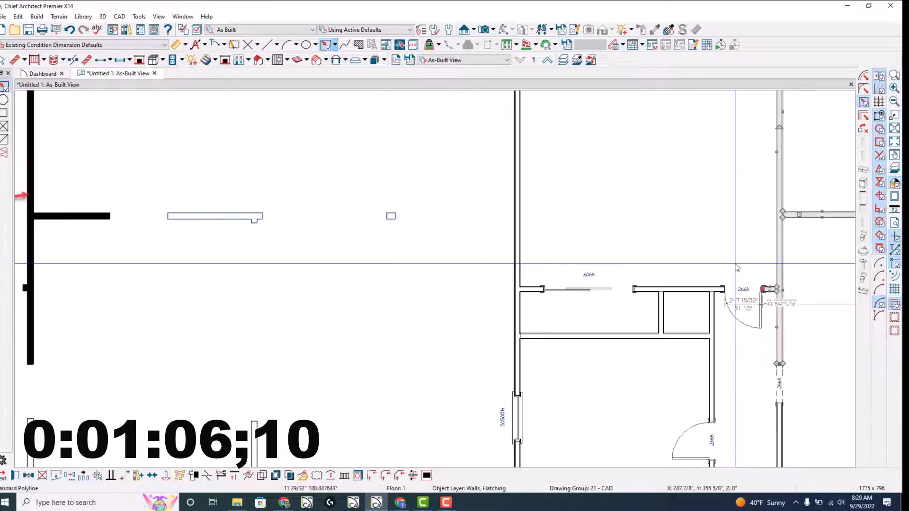
# Break the closet front polyline at the hall wall and the closet divider, pulling segments about 8'-11" and 2'-10" down those walls
pyautogui.scroll(-1, 736, 263)
pyautogui.click(703, 298)
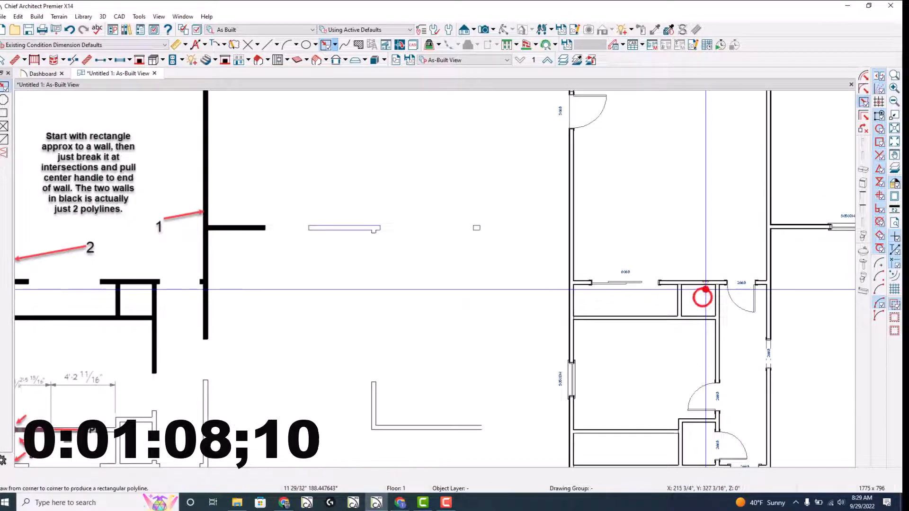
pyautogui.click(719, 286)
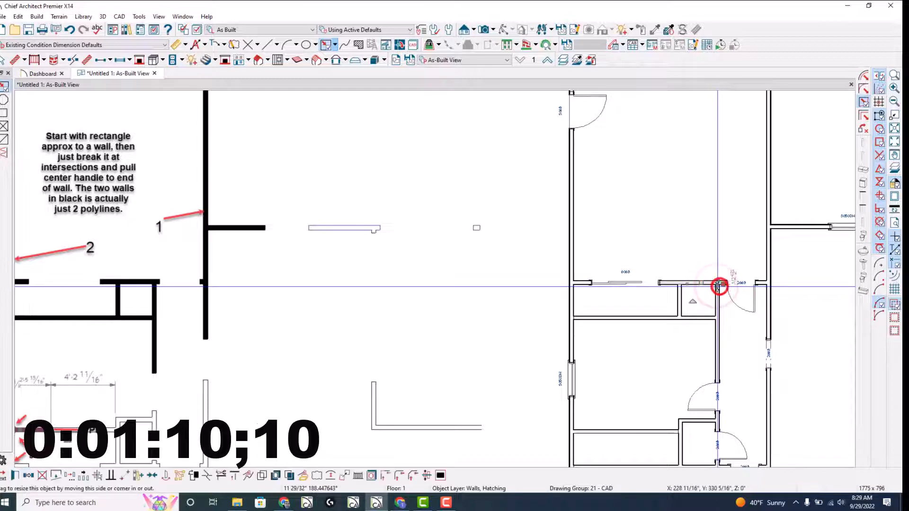
pyautogui.moveTo(718, 286); pyautogui.dragTo(715, 379)
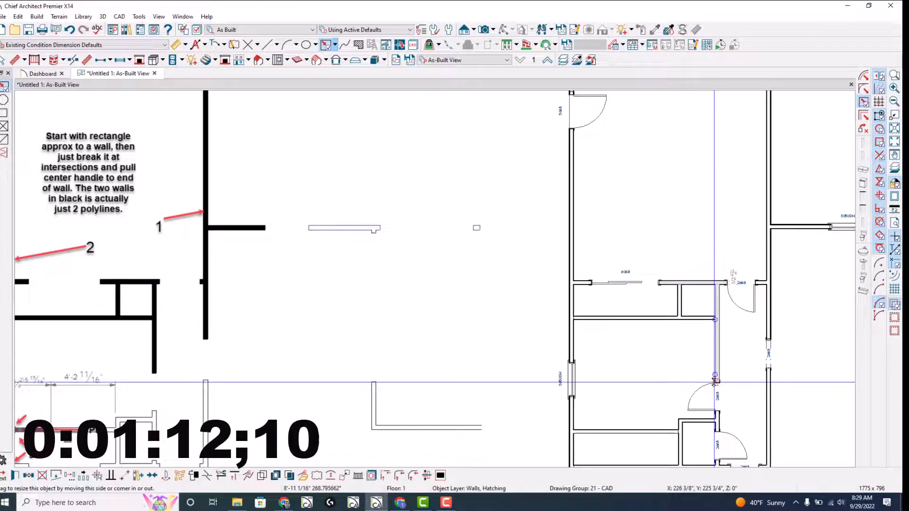
pyautogui.click(682, 283)
pyautogui.moveTo(679, 284); pyautogui.dragTo(681, 316)
# Break the upper west wall polyline at the closet back wall and pull the segment about 12'-11" across to the hall wall
pyautogui.click(569, 325)
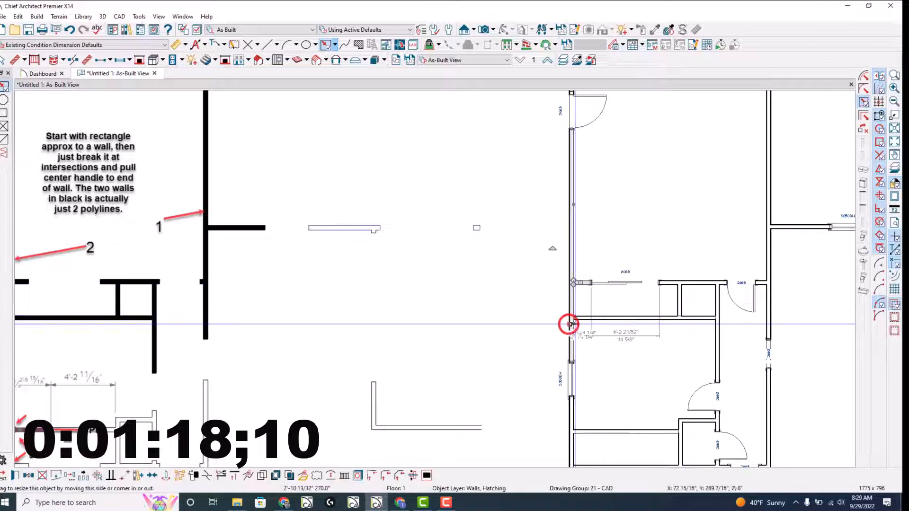
pyautogui.moveTo(574, 320)
pyautogui.mouseDown()
pyautogui.moveTo(725, 319)
pyautogui.moveTo(716, 320)
pyautogui.mouseUp()
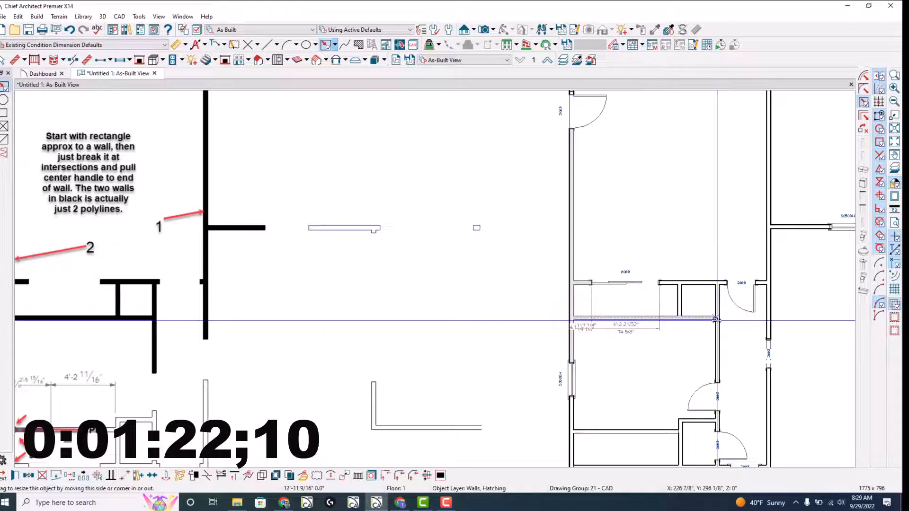
pyautogui.scroll(-3, 633, 290)
# Select all the wall polylines together and set their fill pattern type to Solid
pyautogui.press('l')
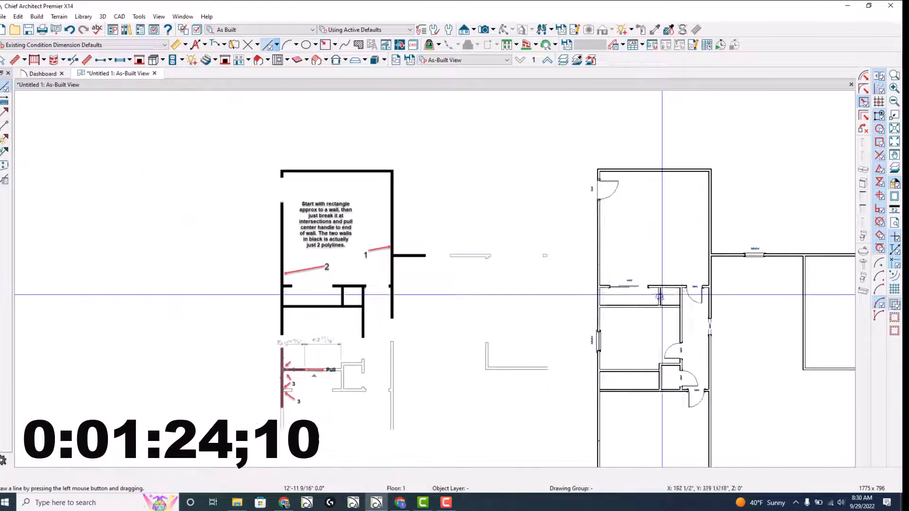
pyautogui.scroll(-2, 585, 295)
pyautogui.keyDown('shift'); pyautogui.moveTo(750, 351); pyautogui.dragTo(539, 162); pyautogui.keyUp('shift')
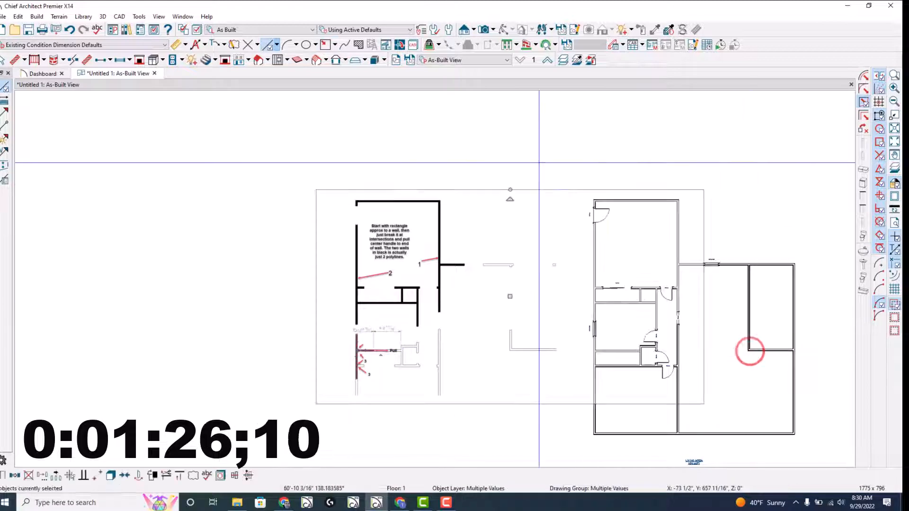
pyautogui.hotkey('ctrl', 'e')
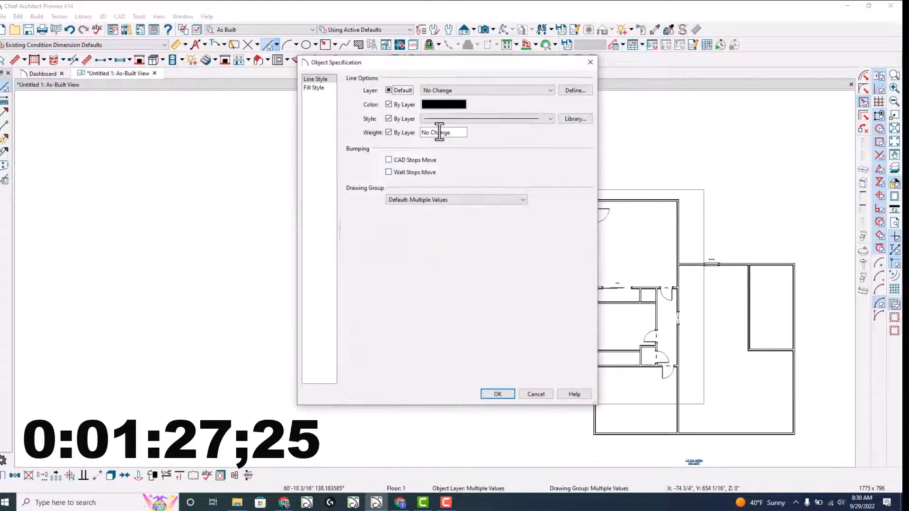
pyautogui.click(314, 88)
pyautogui.click(422, 89)
pyautogui.click(428, 106)
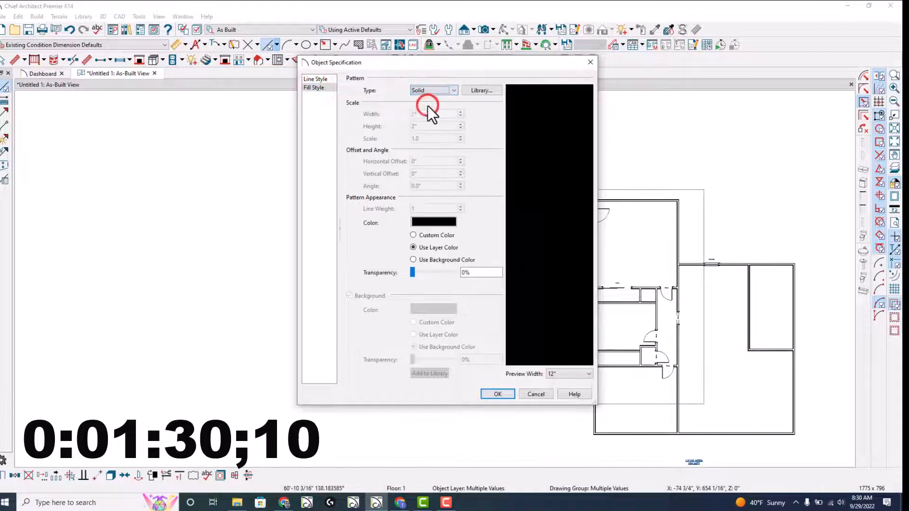
pyautogui.press('Return')
# Examine how closely the solid fill follows the walls at the northwest corner and the 3068 door
pyautogui.scroll(2, 506, 157)
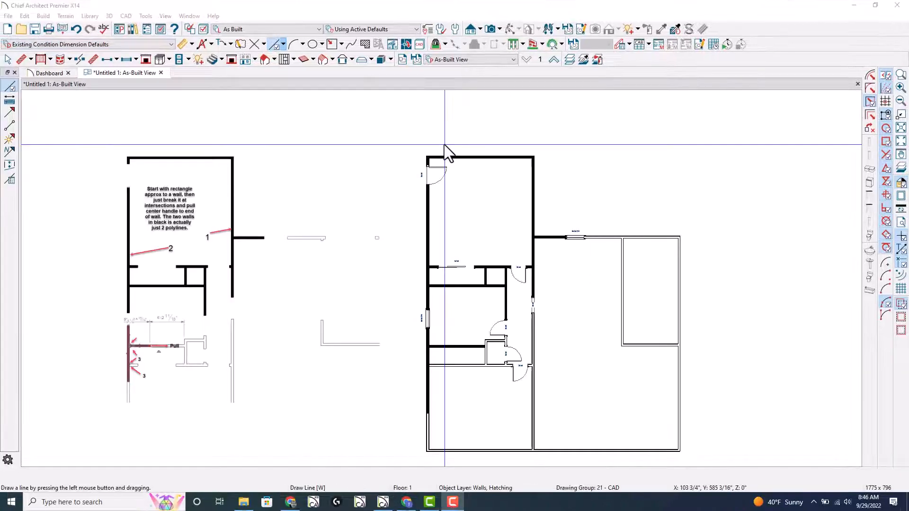
pyautogui.scroll(6, 457, 181)
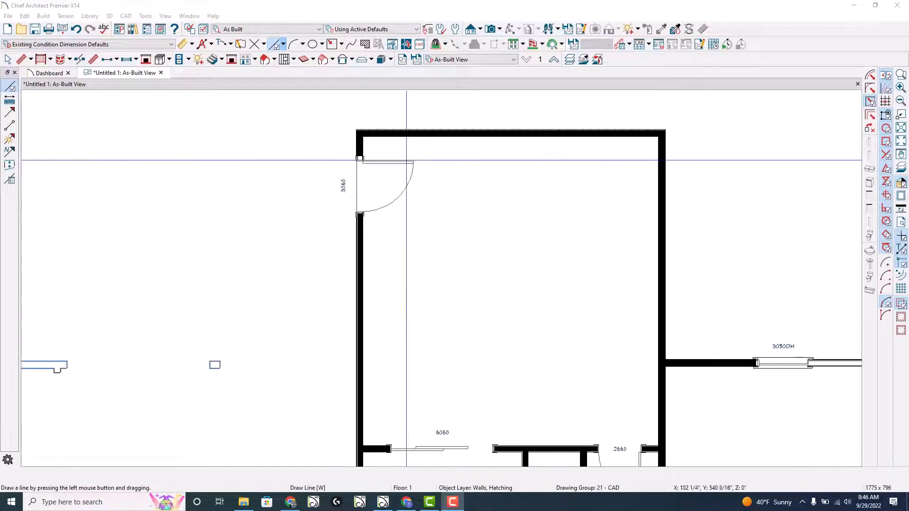
pyautogui.scroll(2, 346, 154)
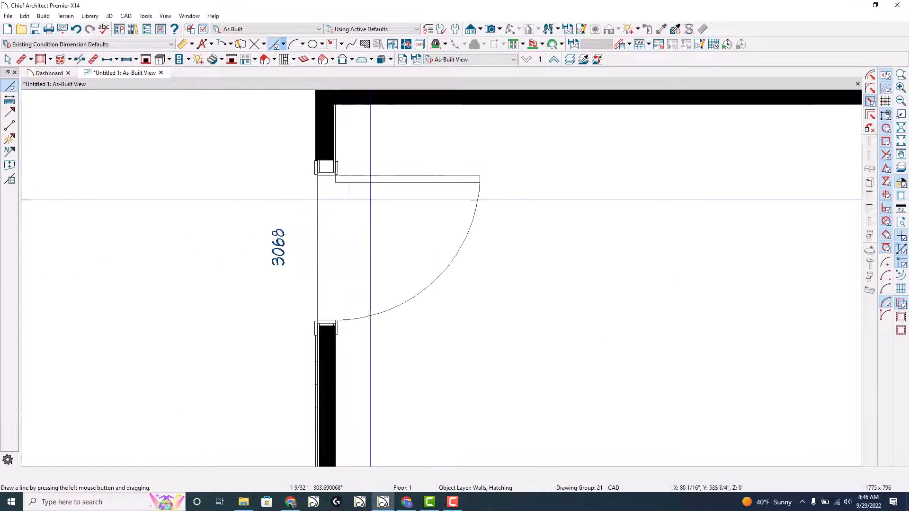
pyautogui.scroll(-1, 335, 142)
pyautogui.scroll(2, 339, 138)
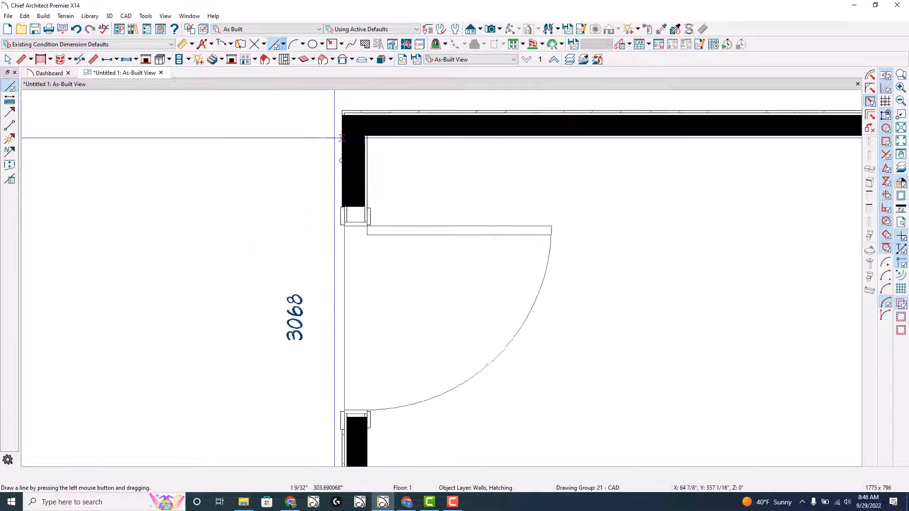
pyautogui.scroll(-1, 369, 195)
pyautogui.scroll(2, 369, 223)
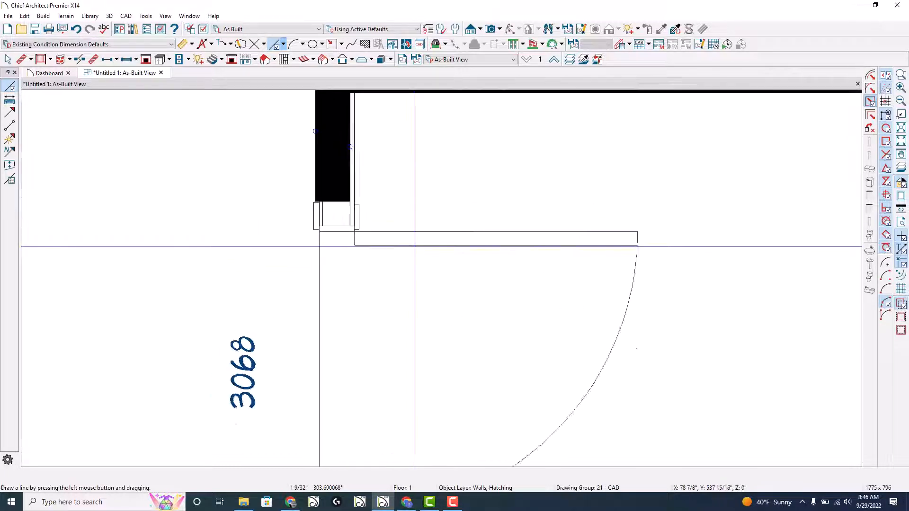
pyautogui.scroll(-2, 409, 221)
pyautogui.scroll(1, 357, 149)
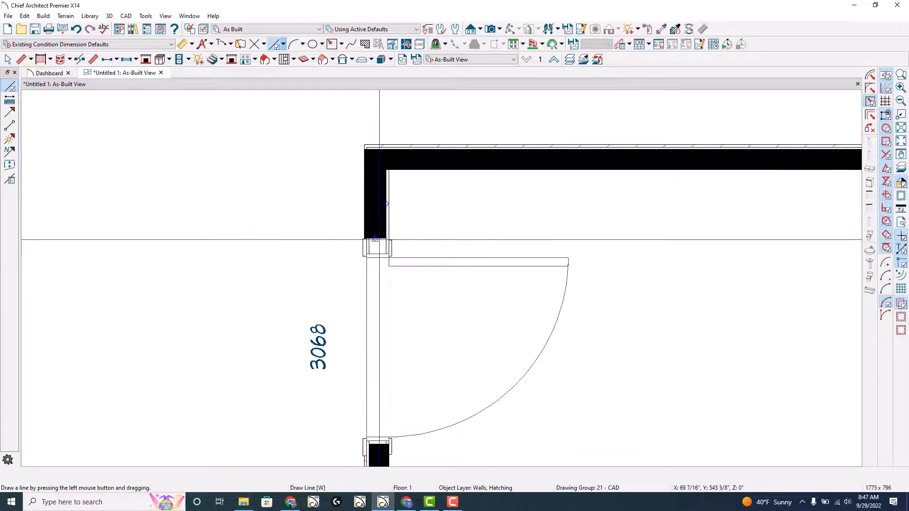
pyautogui.scroll(-3, 381, 218)
pyautogui.scroll(2, 386, 293)
pyautogui.scroll(-4, 426, 189)
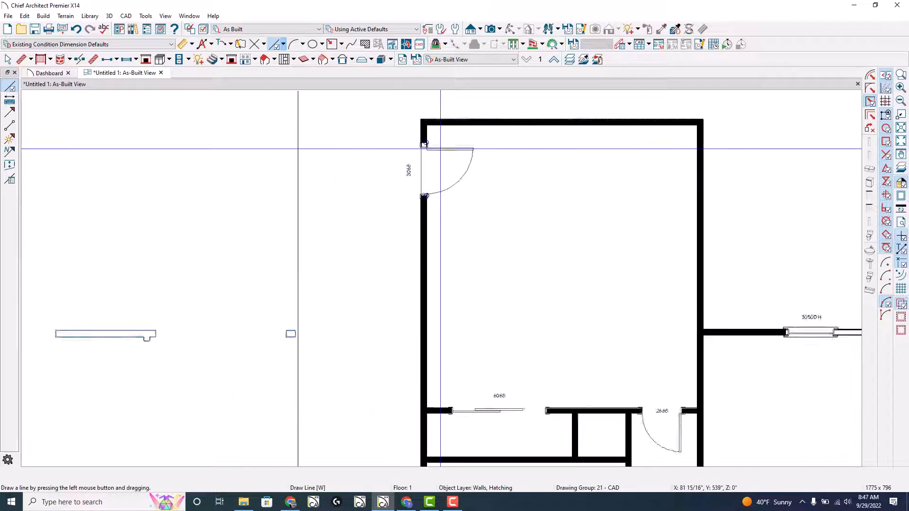
# Examine the solid fill along the closet walls, the 6068 sliding door and the west wall's 3050DH window
pyautogui.scroll(-1, 468, 189)
pyautogui.scroll(3, 471, 402)
pyautogui.scroll(1, 470, 404)
pyautogui.scroll(-1, 468, 384)
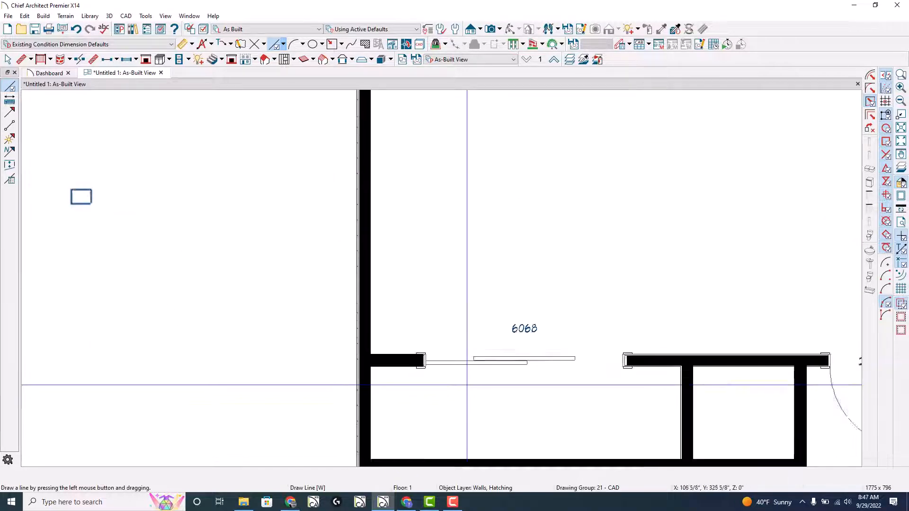
pyautogui.scroll(-8, 447, 268)
pyautogui.scroll(5, 558, 422)
pyautogui.scroll(-6, 548, 261)
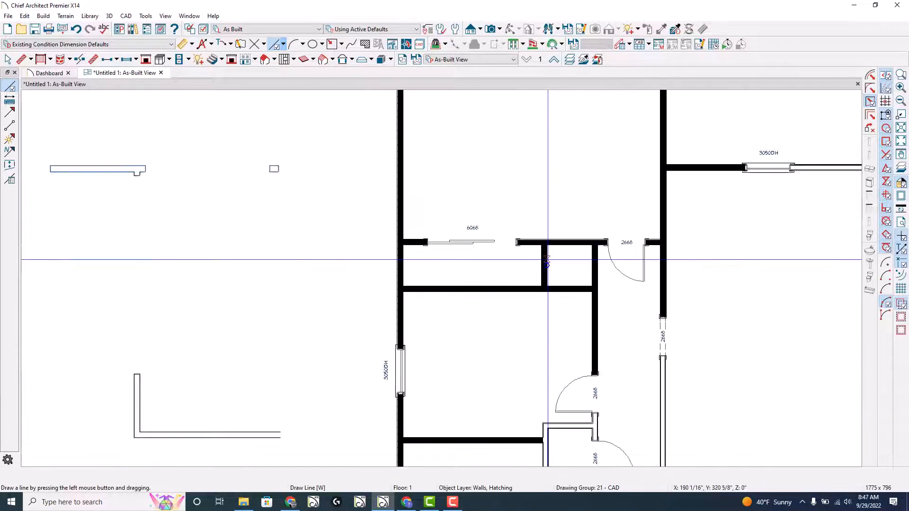
pyautogui.scroll(7, 426, 423)
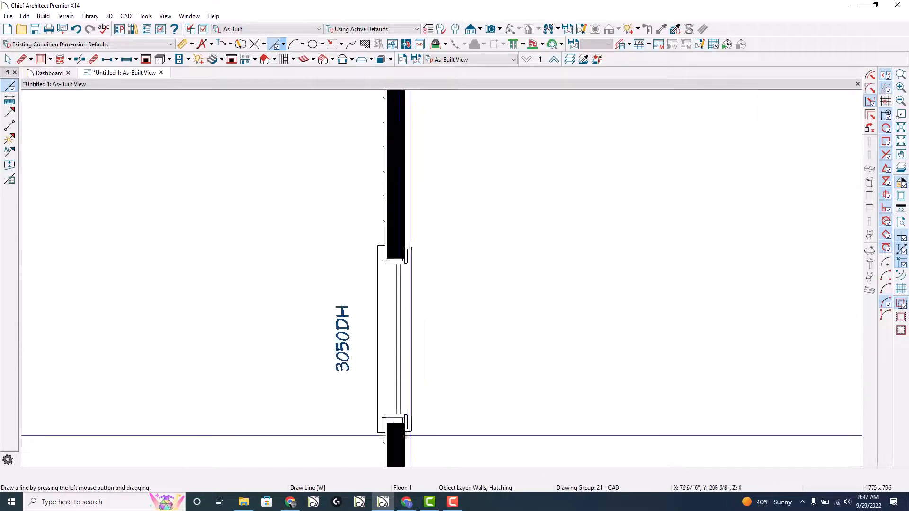
# Delete the solid-filled polylines covering the north room's outer walls, the west wall and the connected cross walls
pyautogui.scroll(-5, 394, 306)
pyautogui.scroll(-3, 393, 303)
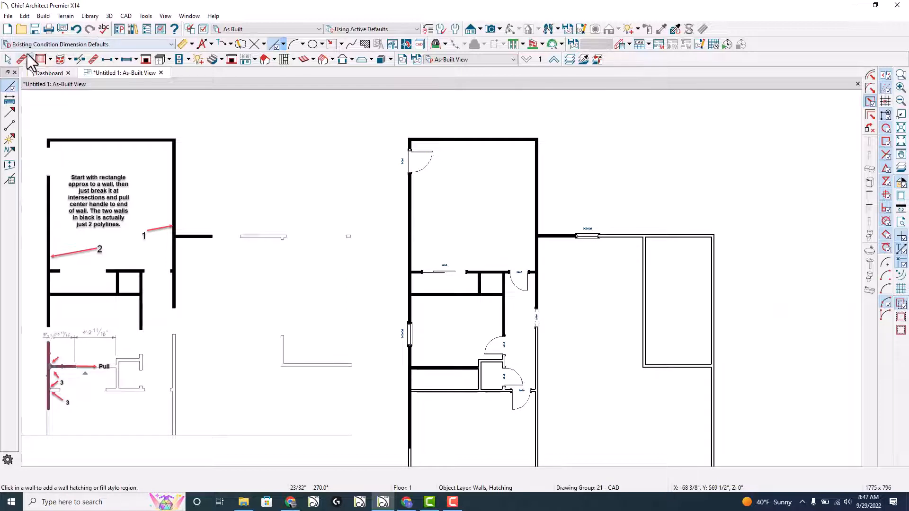
pyautogui.keyDown('shift'); pyautogui.moveTo(421, 378); pyautogui.dragTo(363, 125); pyautogui.keyUp('shift')
pyautogui.press('Delete')
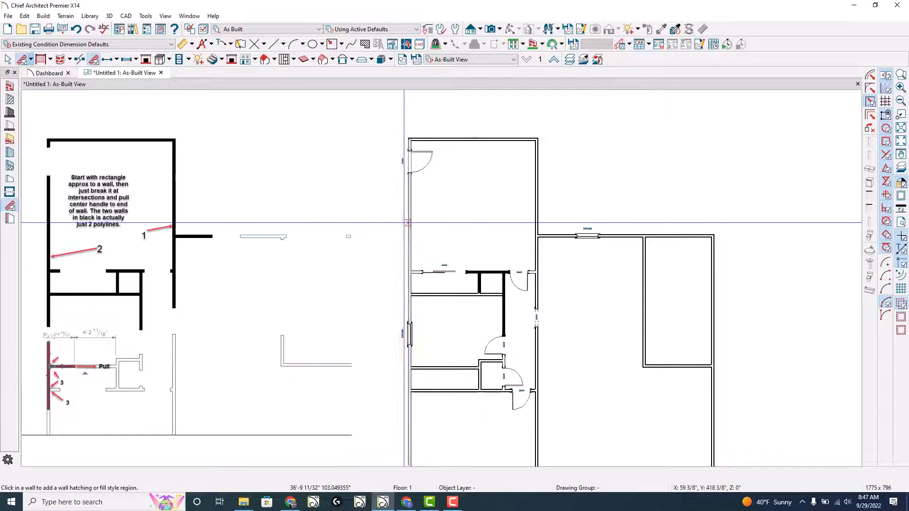
# Add wall hatching to the west exterior wall and set its fill pattern type to Solid
pyautogui.click(410, 270)
pyautogui.doubleClick(410, 226)
pyautogui.click(474, 172)
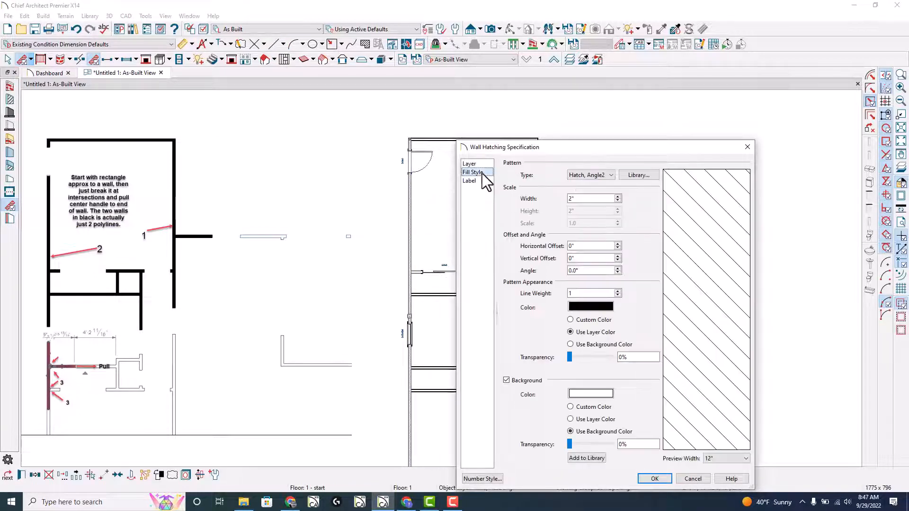
pyautogui.scroll(-3, 581, 176)
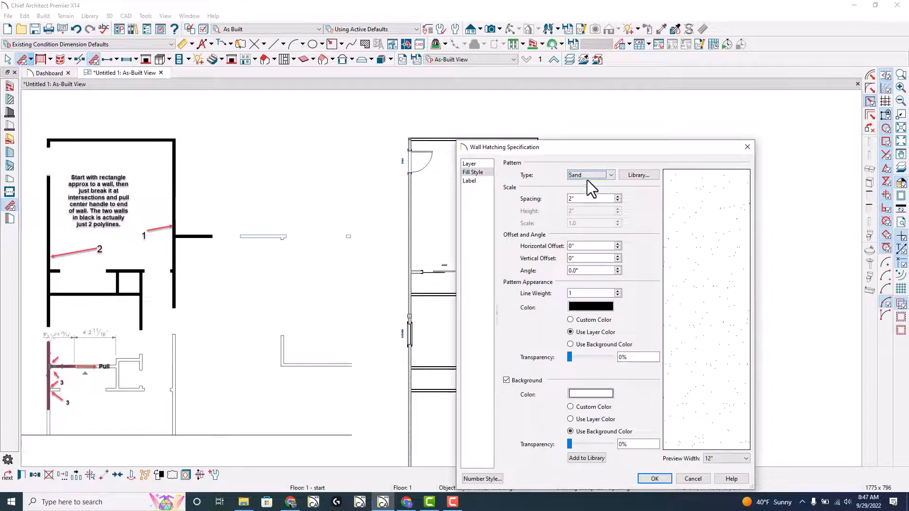
pyautogui.click(587, 181)
pyautogui.click(587, 191)
pyautogui.press('Return')
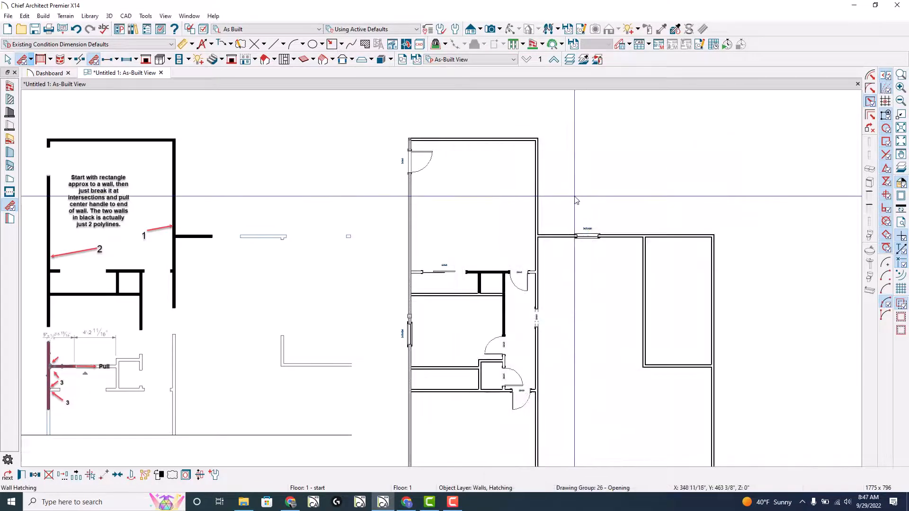
# Examine how the west wall's solid hatching meets the 3050DH window and the intersecting interior walls
pyautogui.scroll(2, 596, 327)
pyautogui.scroll(3, 420, 330)
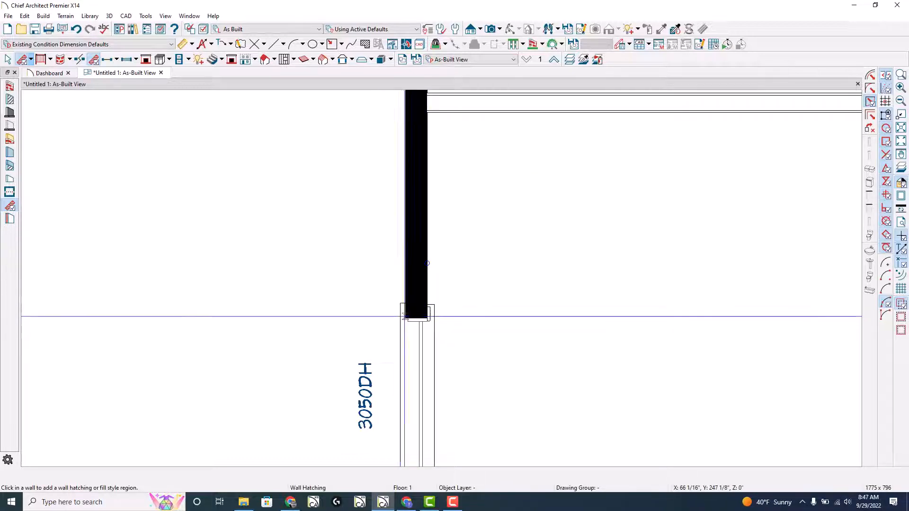
pyautogui.scroll(-4, 428, 263)
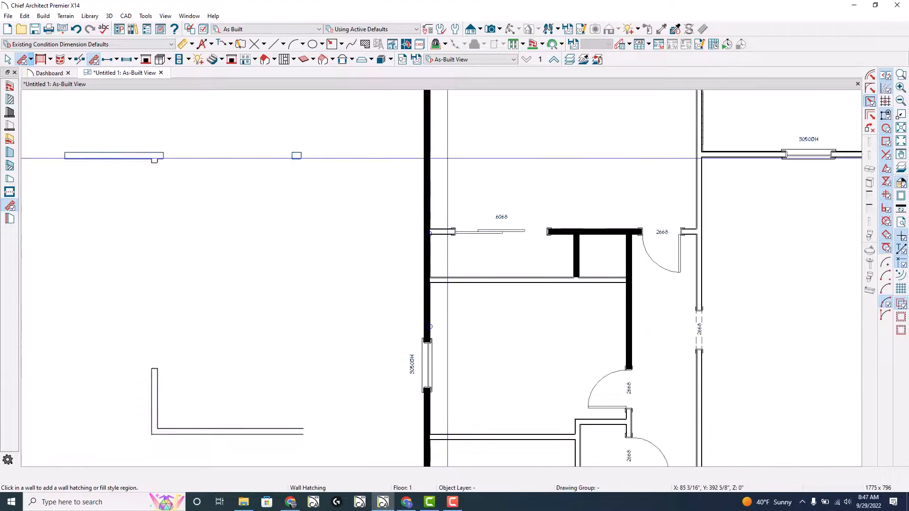
pyautogui.scroll(-2, 481, 282)
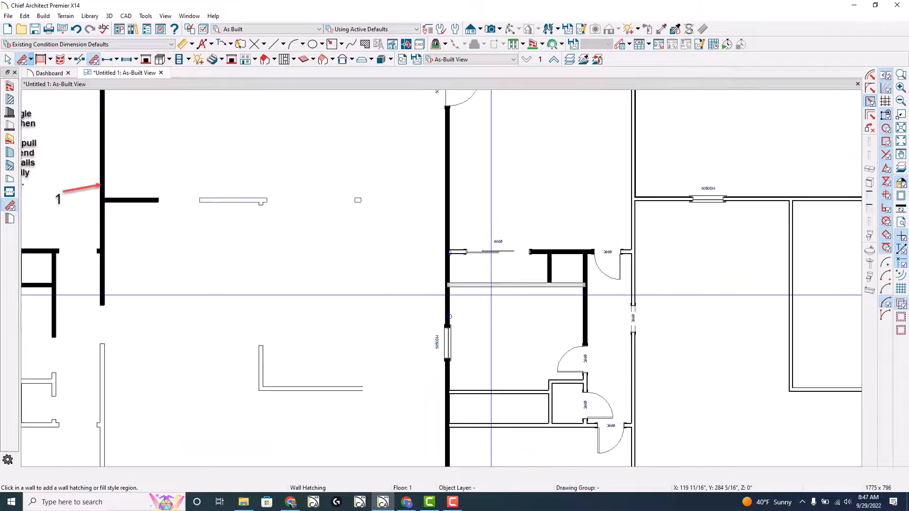
pyautogui.scroll(-1, 475, 348)
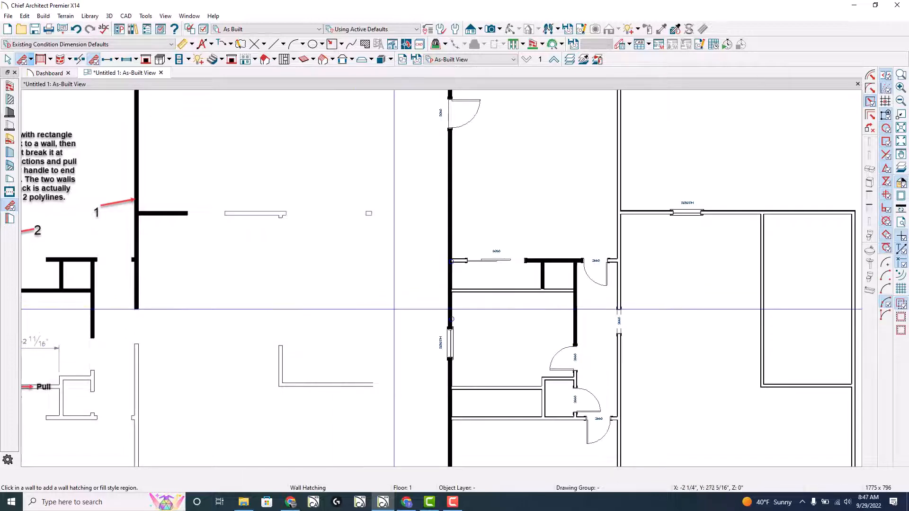
pyautogui.scroll(-1, 449, 319)
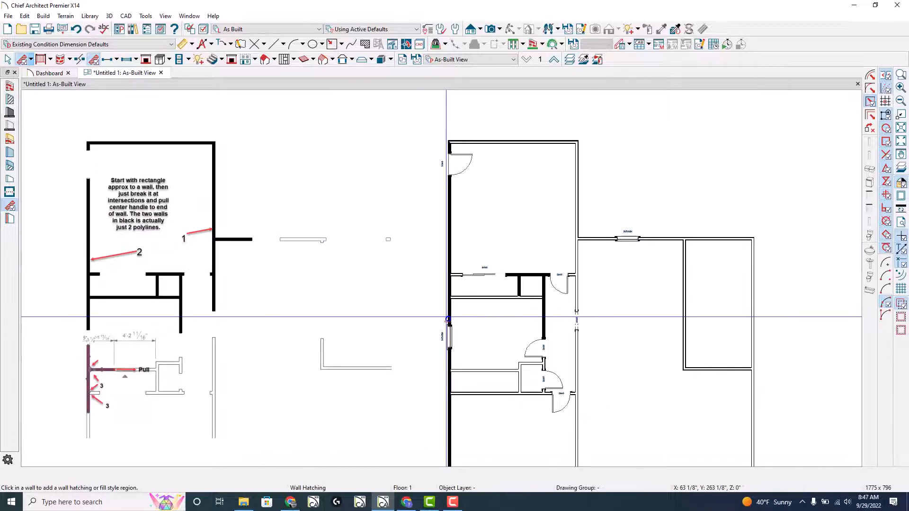